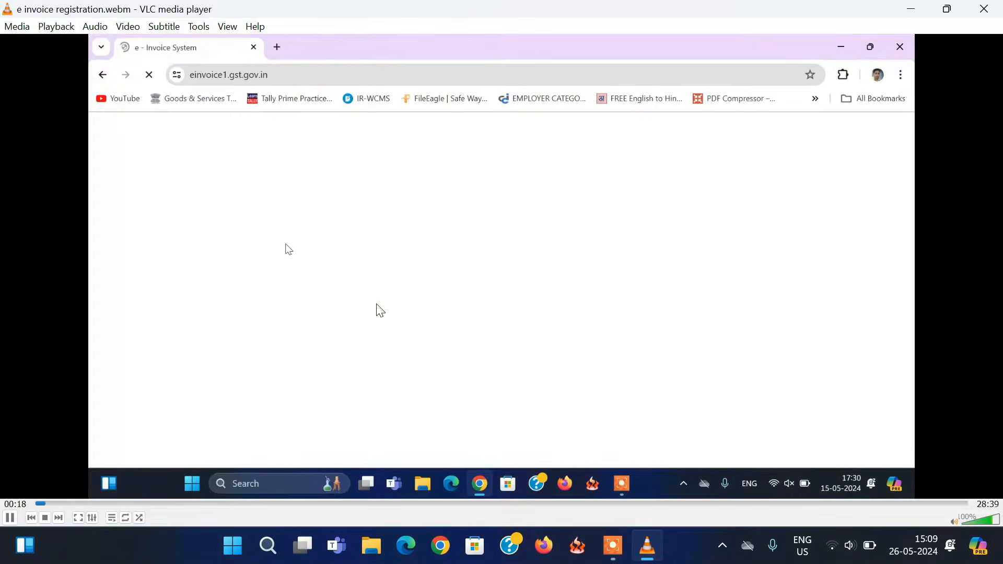
Step: Switch the recording to full screen, then back to a window
double_click(376, 302)
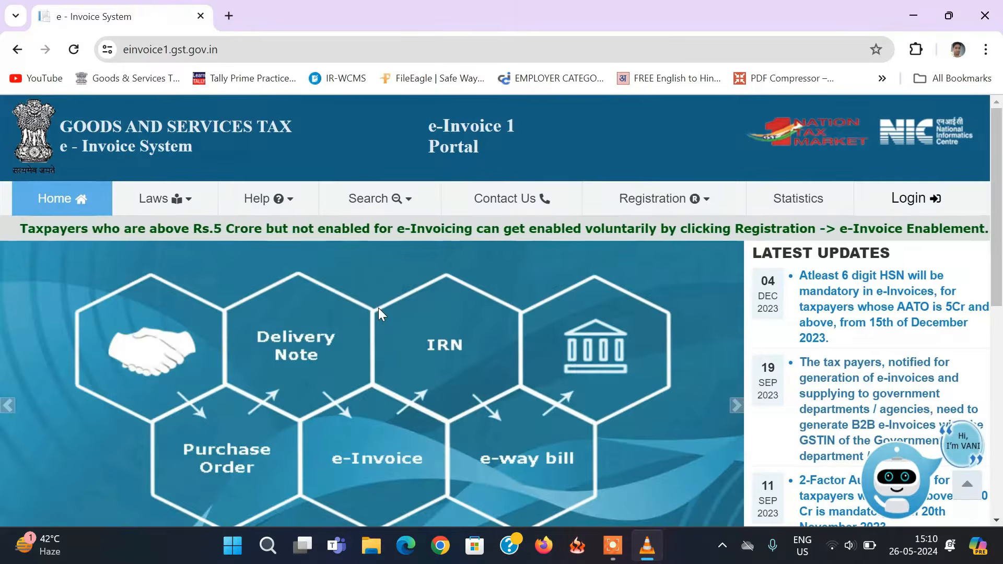
double_click(481, 278)
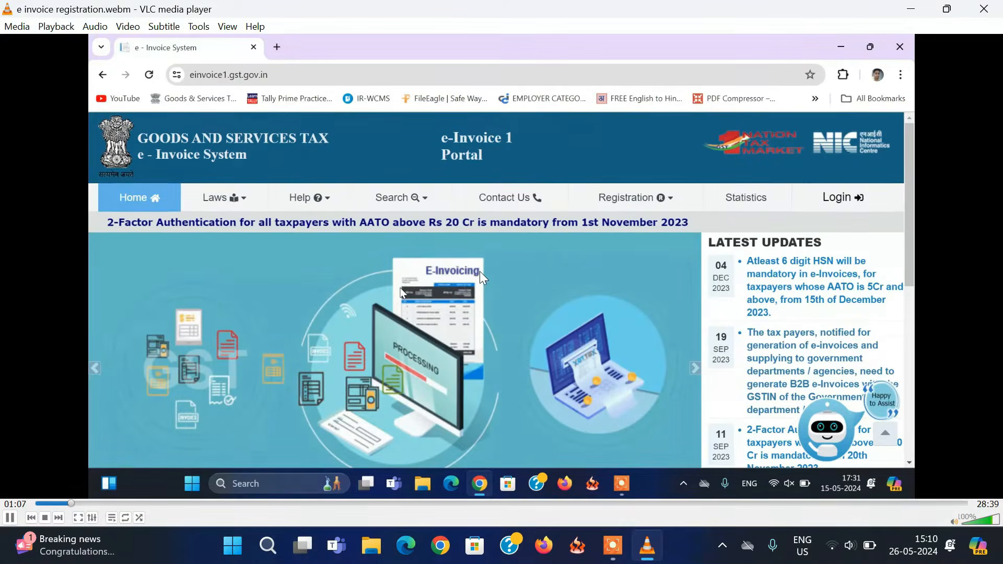
Step: Return the VLC recording to full-screen playback
double_click(481, 278)
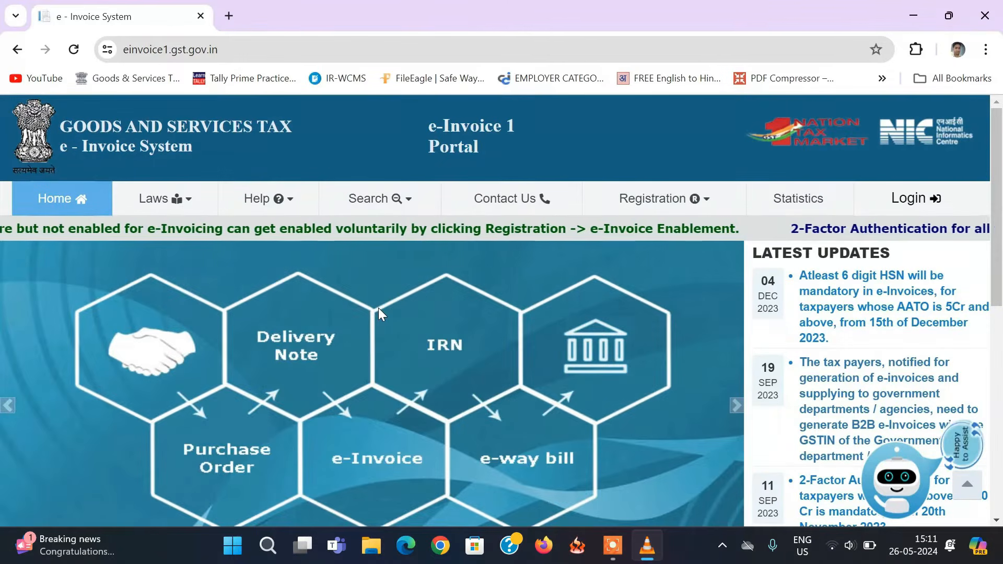
Step: Submit the pasted GSTIN and captcha for API registration, hit error 3046, and return home
mouse_move(643, 201)
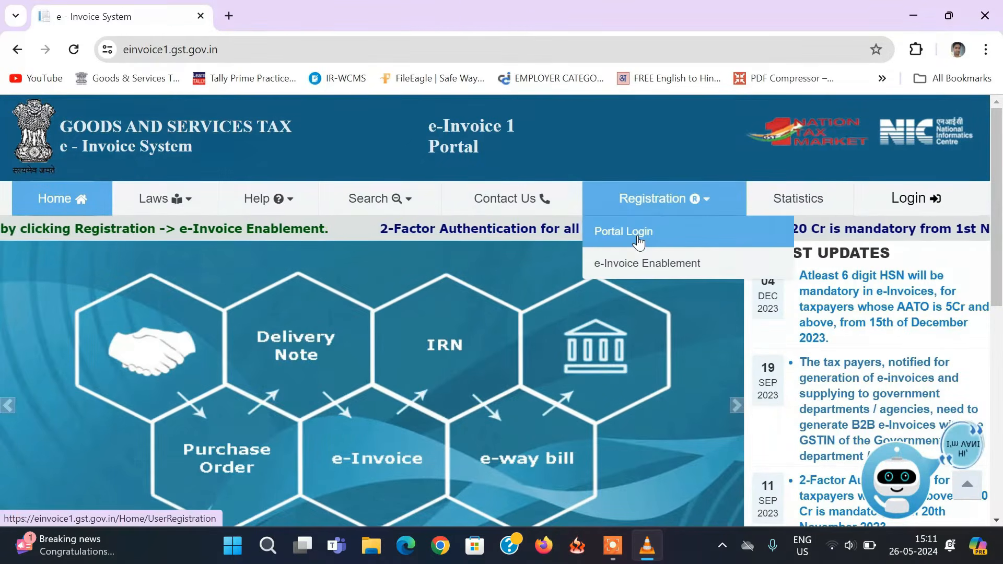
left_click(633, 238)
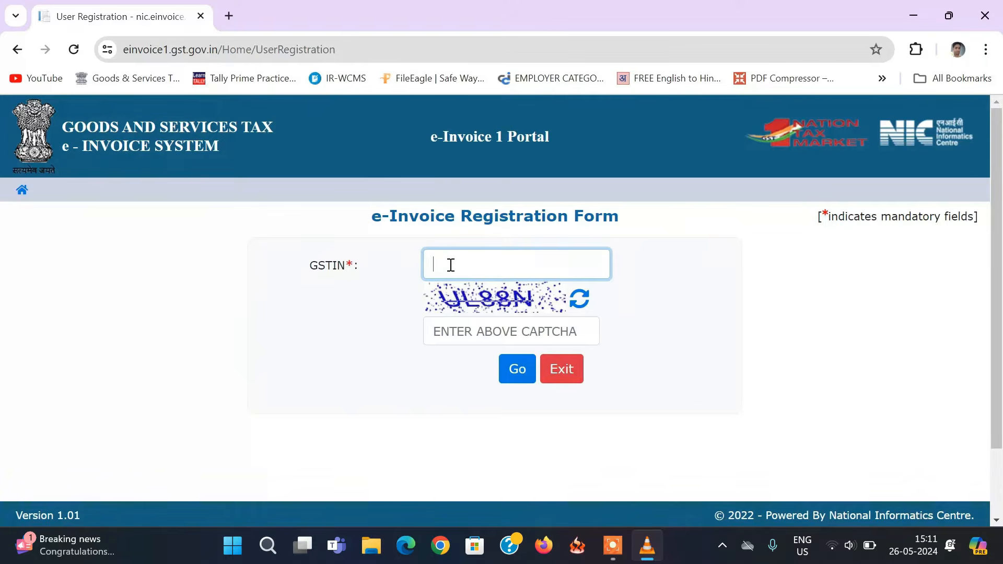
key("ctrl+v")
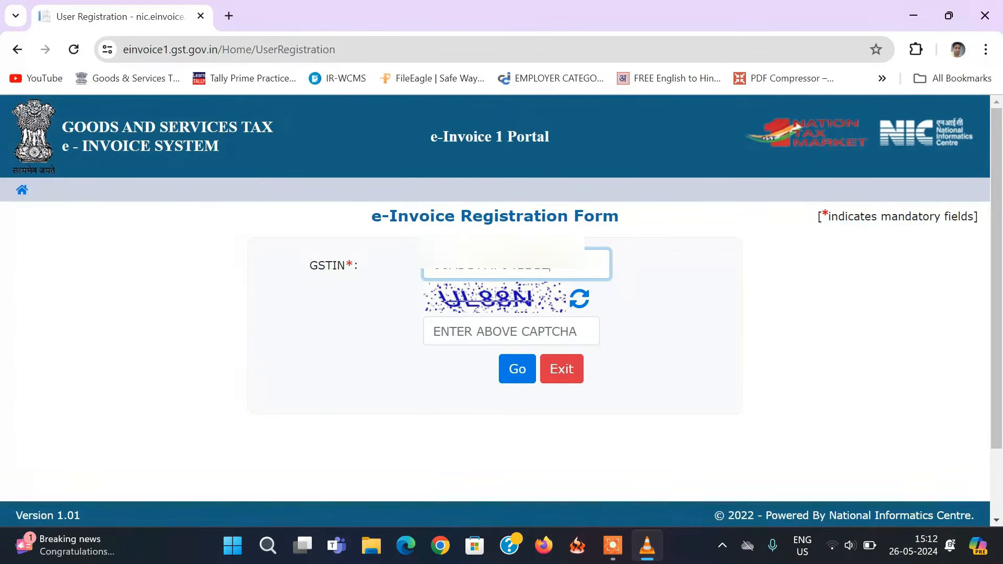
left_click(433, 331)
type("UL")
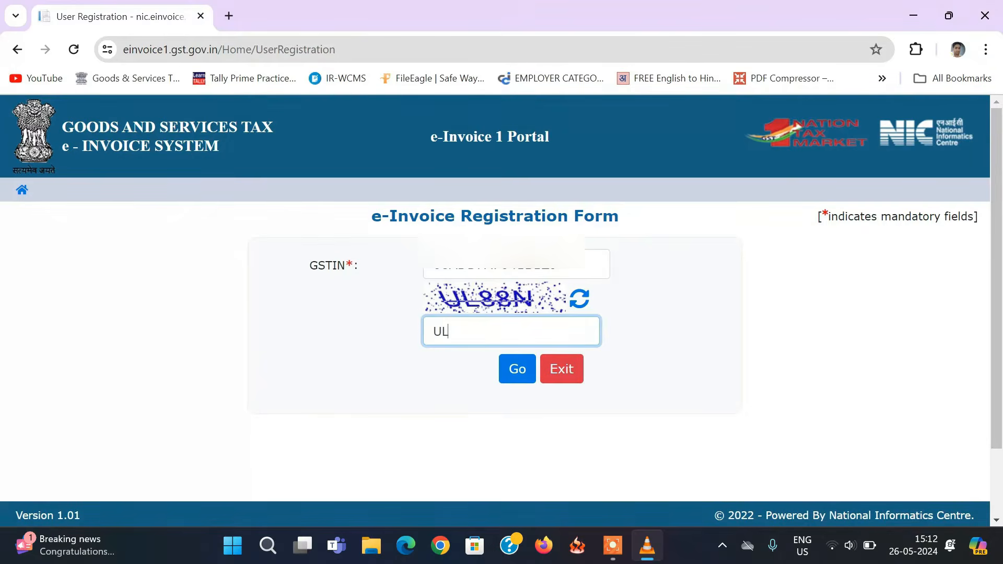
type("88N")
left_click(517, 371)
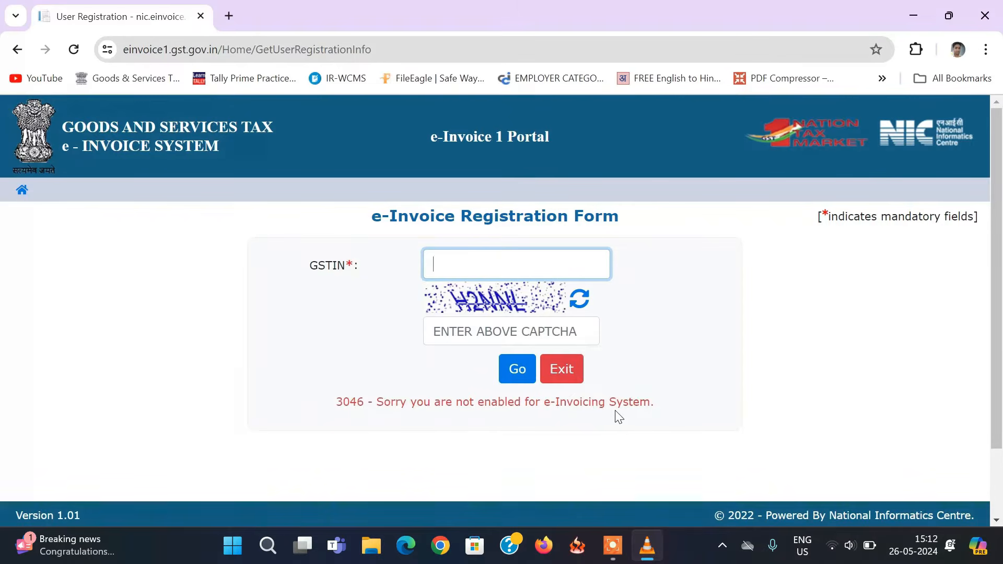
left_click(22, 190)
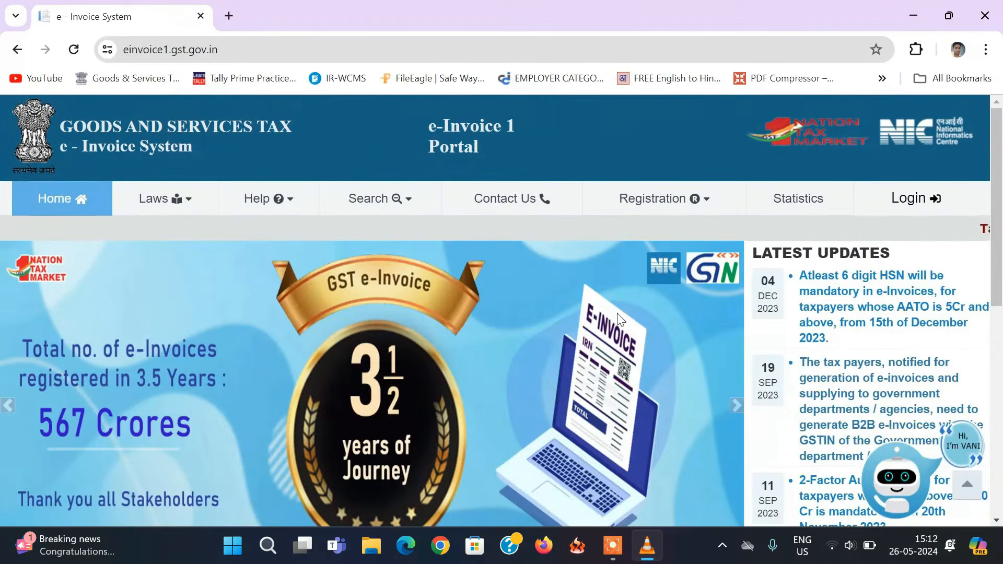
Step: Fetch the GSTIN on the e-Invoice Enablement Form with the captcha, then scroll through the taxpayer details
mouse_move(663, 199)
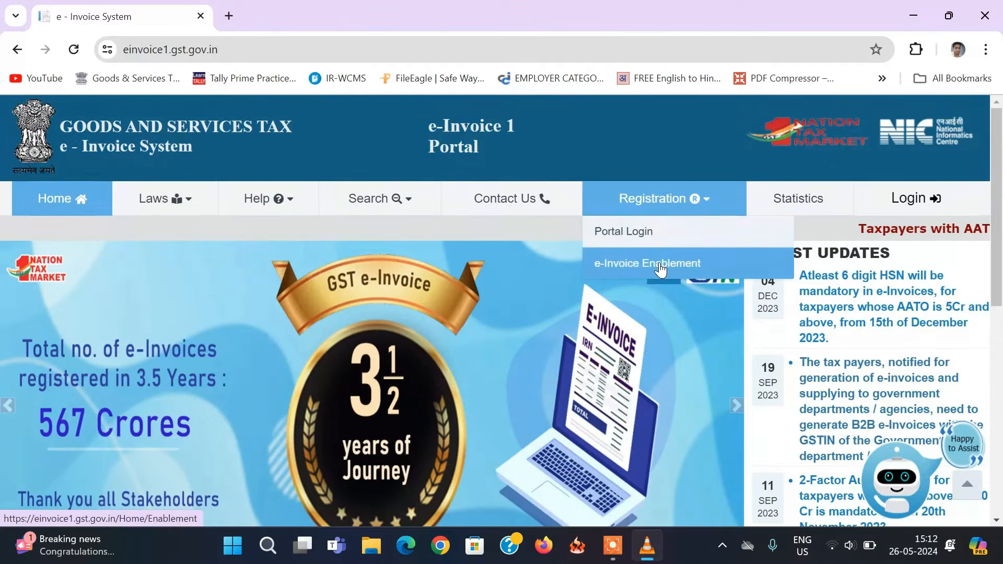
left_click(659, 264)
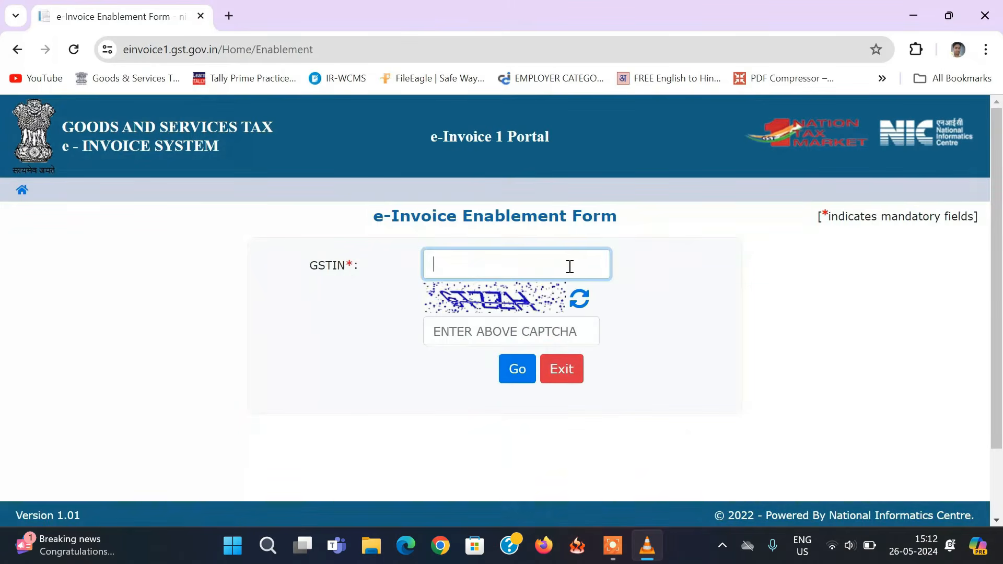
type("08")
key("Tab")
type("6TZZH")
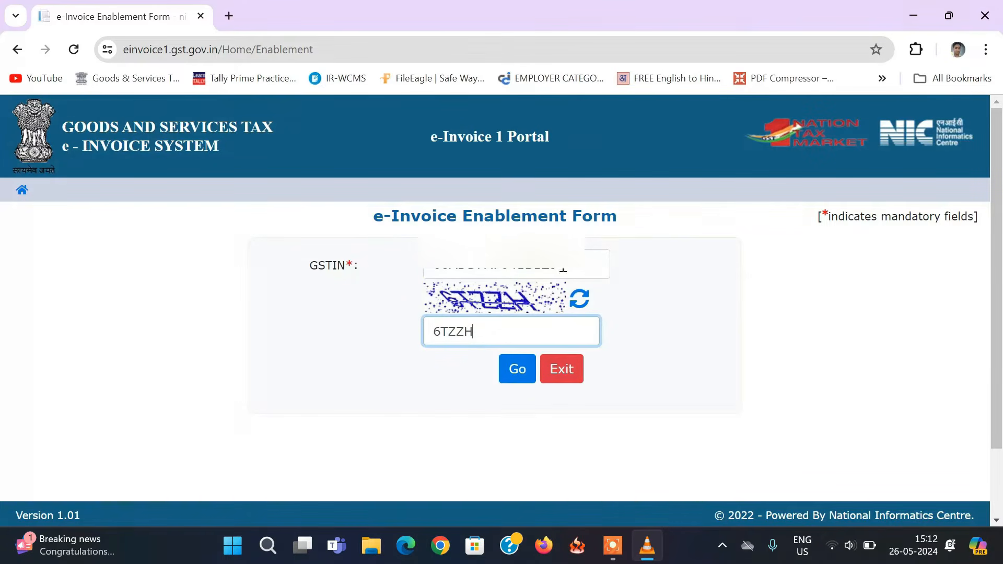
left_click(517, 371)
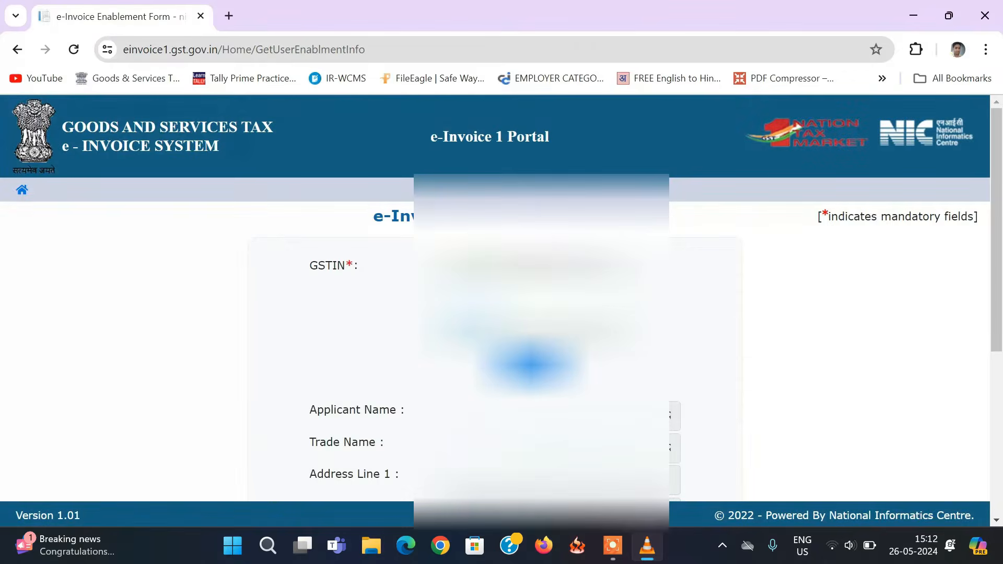
scroll(670, 343, "down", 1)
scroll(672, 345, "down", 3)
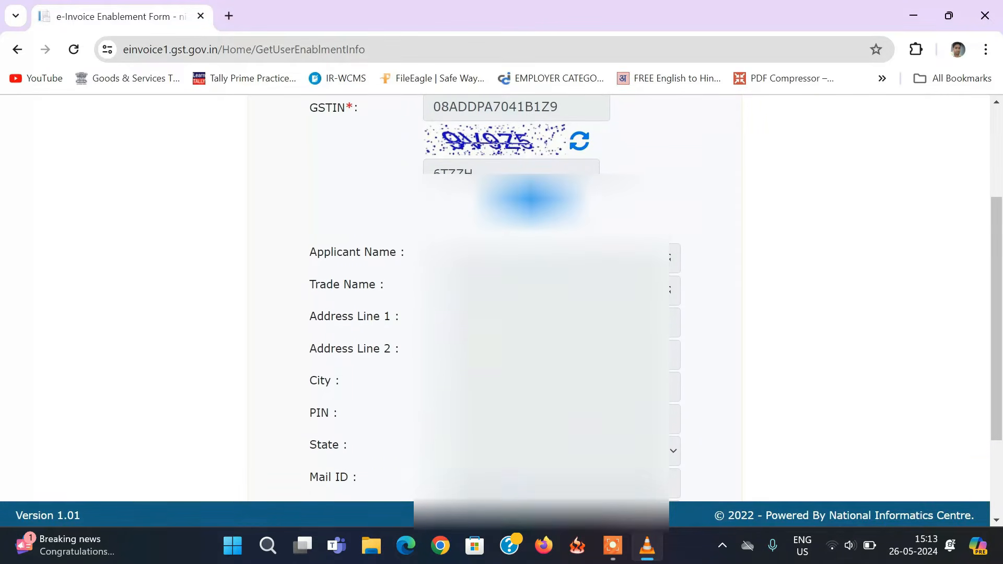
scroll(672, 346, "down", 2)
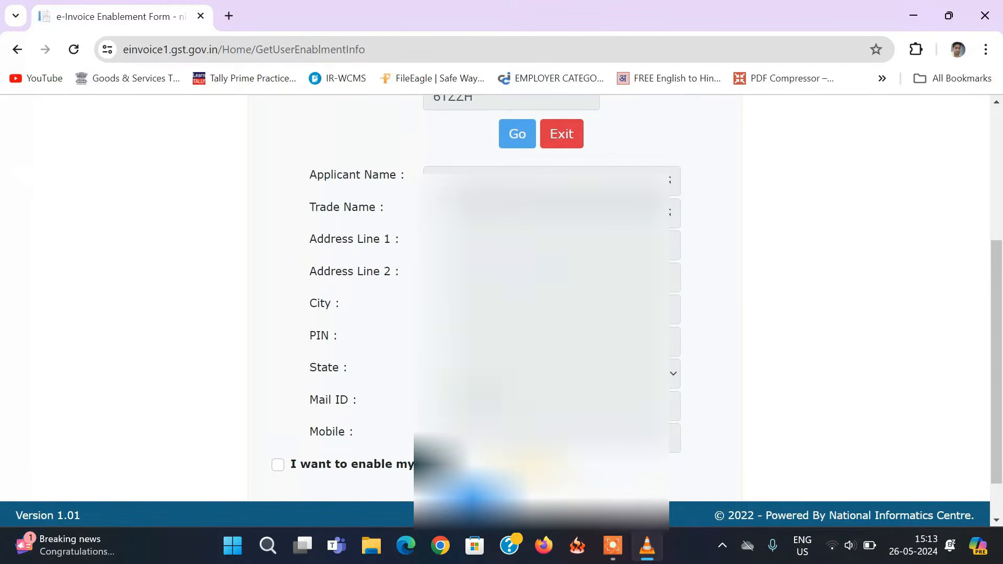
scroll(465, 399, "down", 1)
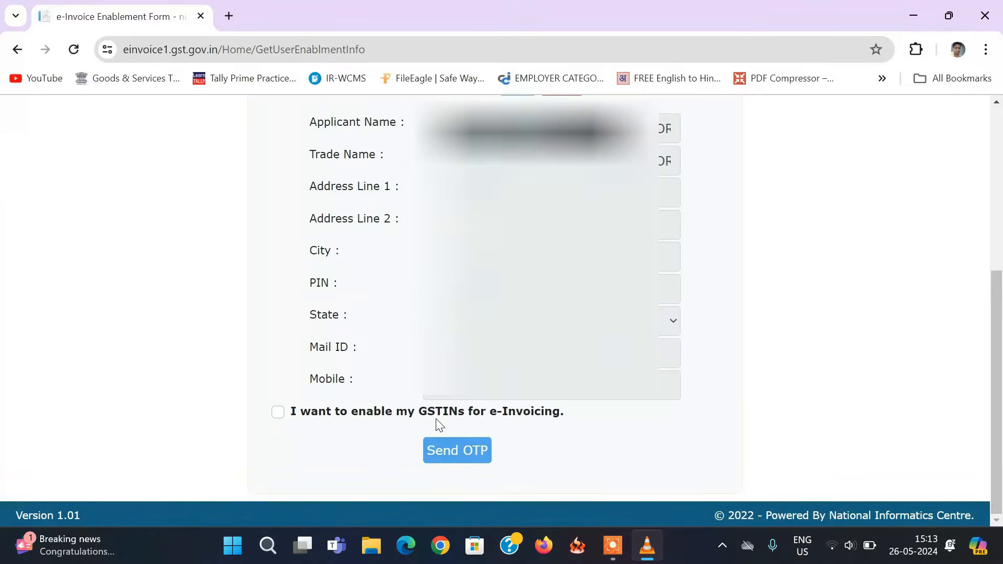
Step: Tick 'I want to enable my GSTINs for e-Invoicing', verify the OTP, and dismiss the alert
left_click(278, 412)
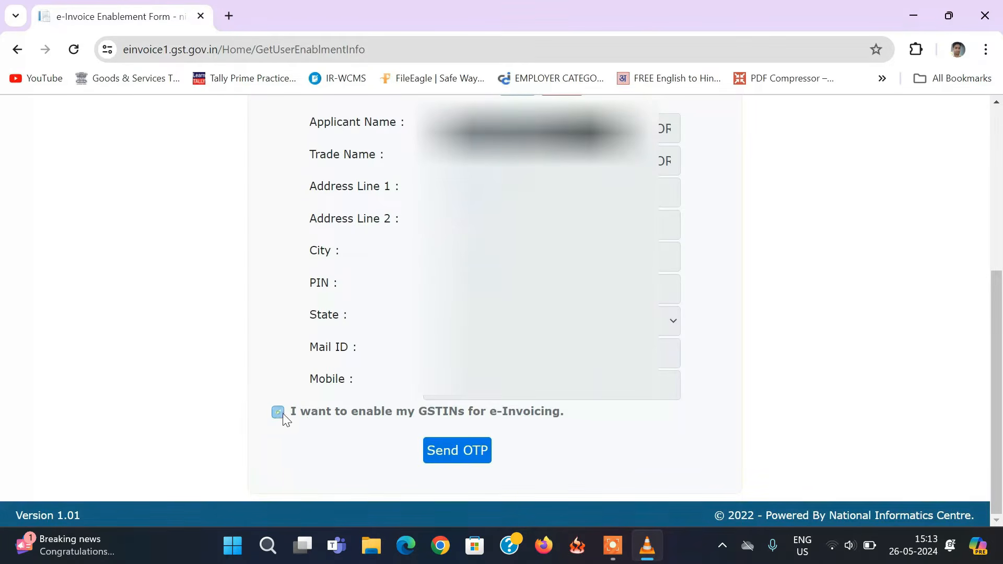
left_click(458, 450)
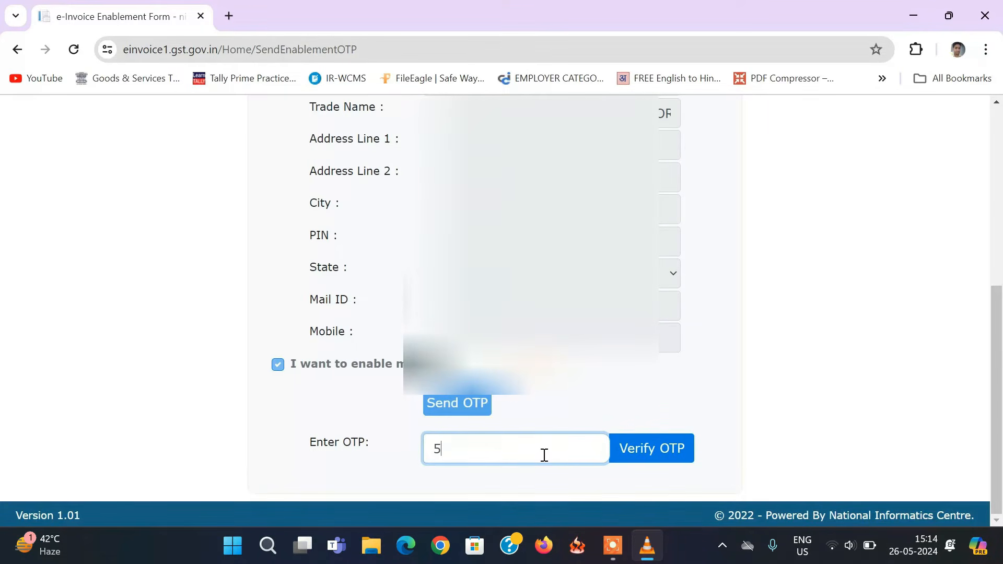
type("2")
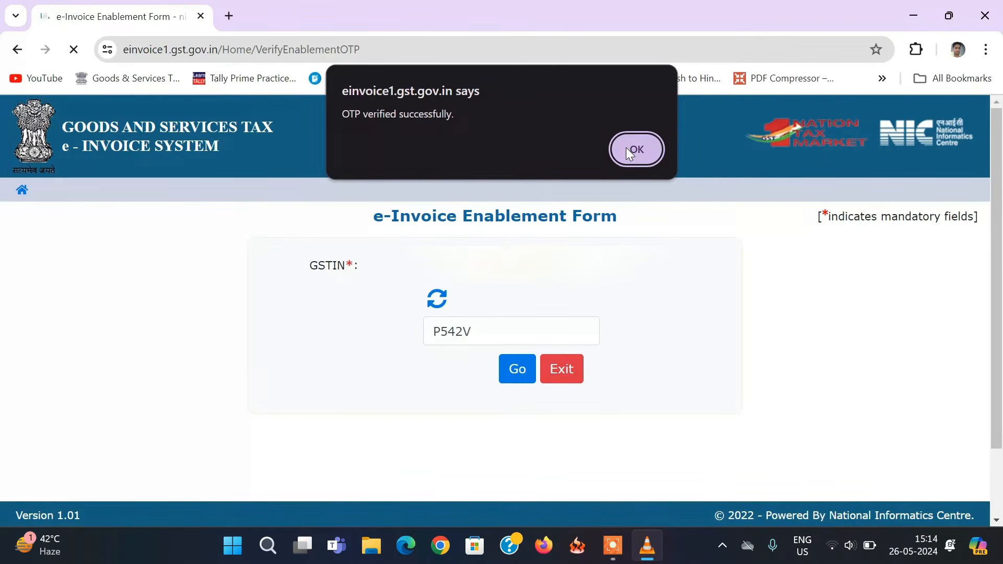
left_click(629, 151)
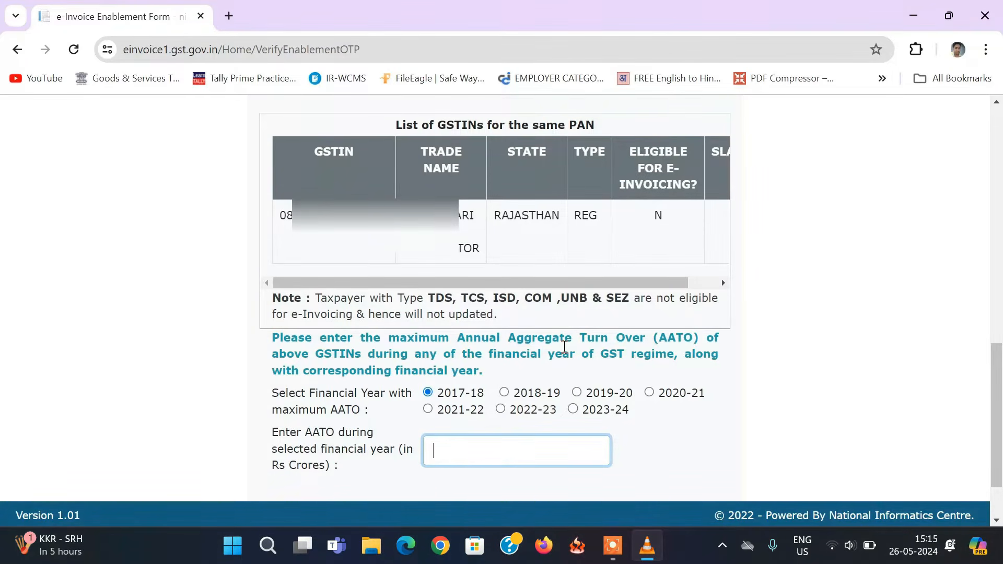
Step: Scroll the Google results explaining AATO is based on the PAN and GSTR-3B returns
scroll(564, 347, "down", 1)
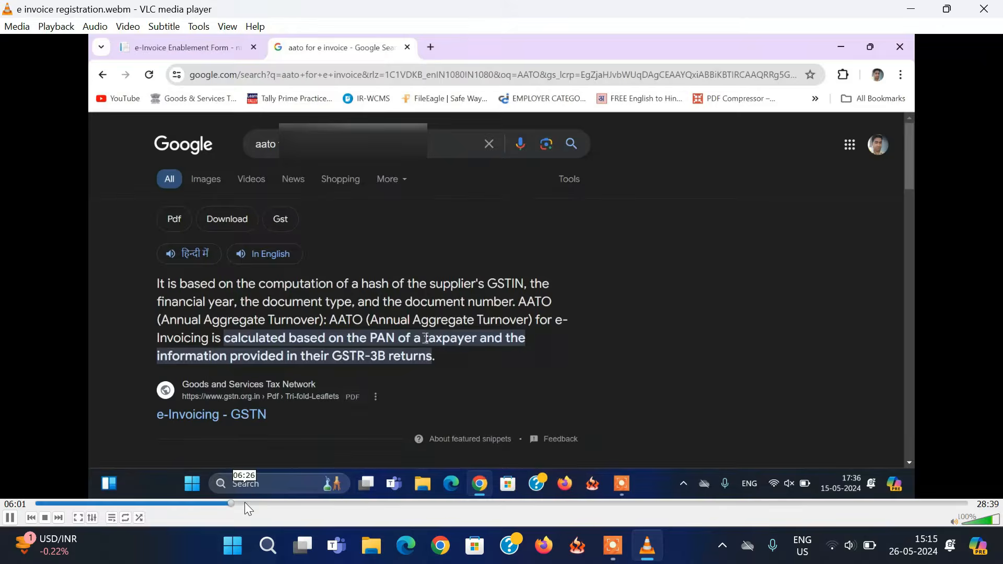
Step: Seek to the form showing 2023-24 and 6.21 crore AATO, just before submission
left_click(244, 502)
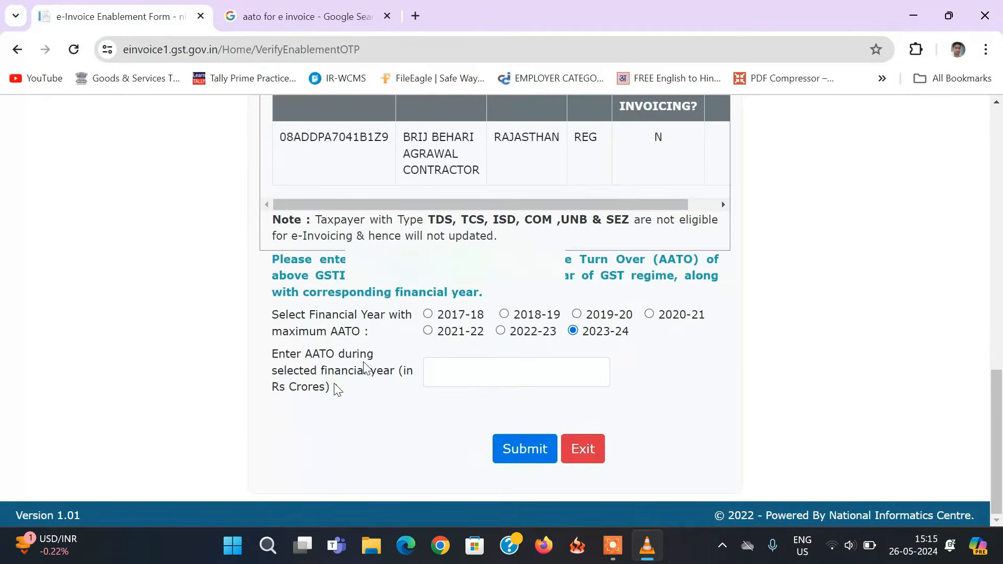
left_click(335, 503)
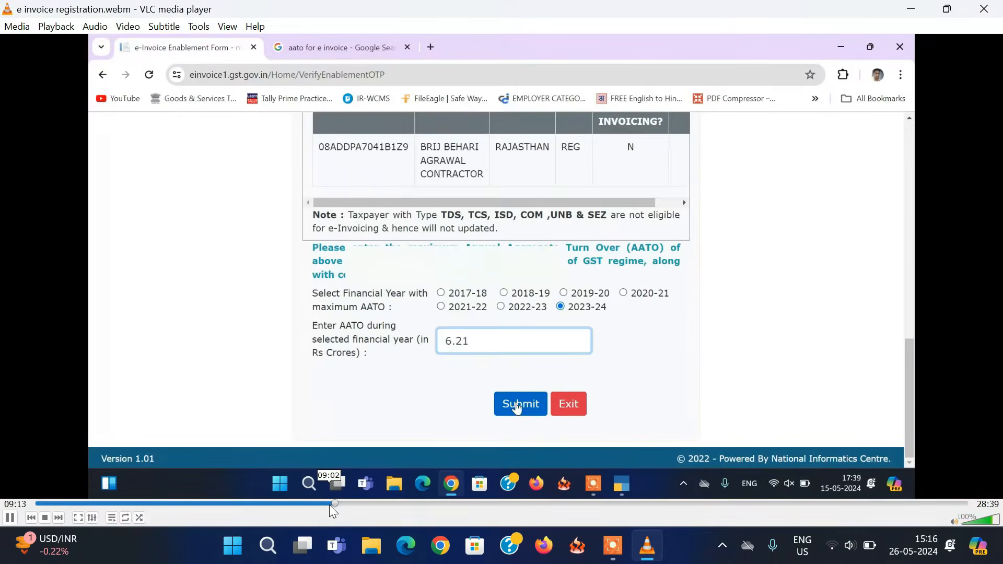
left_click(328, 504)
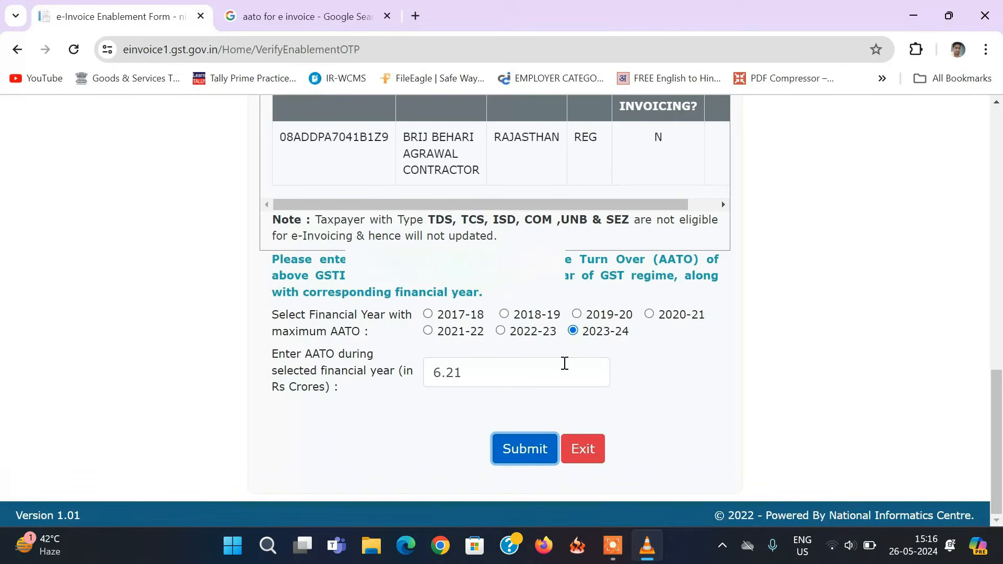
Step: Submit the 6.21 crore AATO for 2023-24 and accept both confirmation alerts
left_click(529, 448)
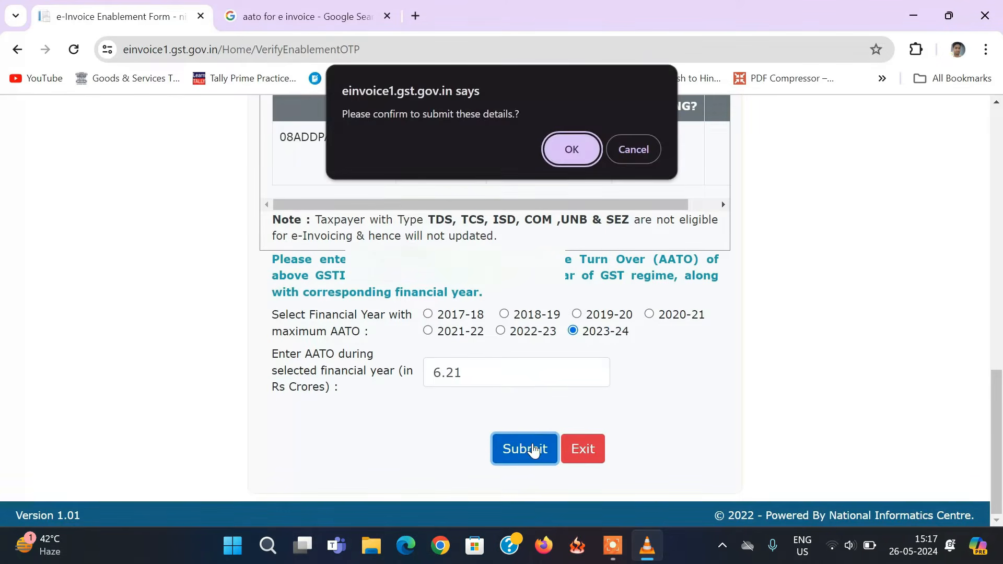
left_click(577, 148)
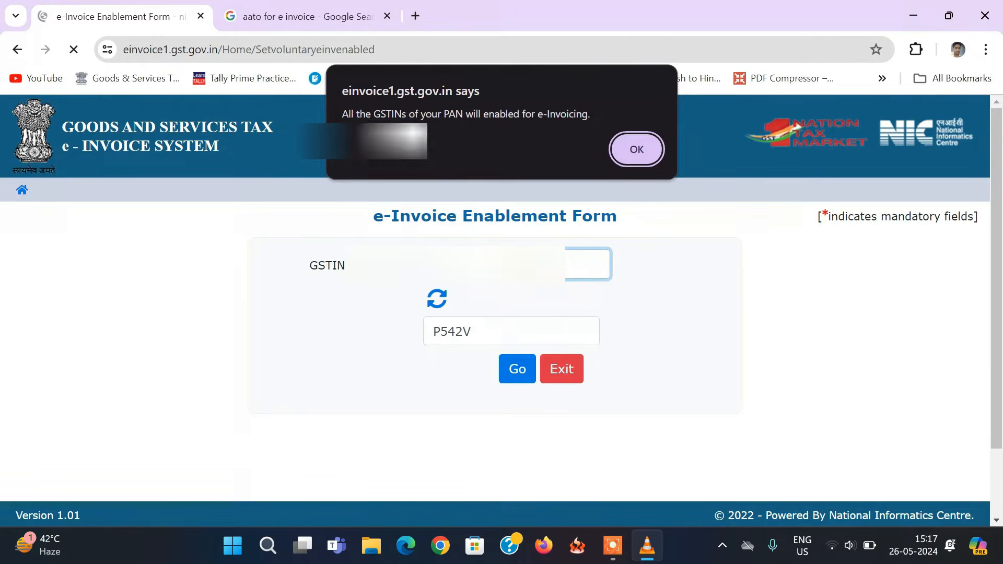
left_click(634, 148)
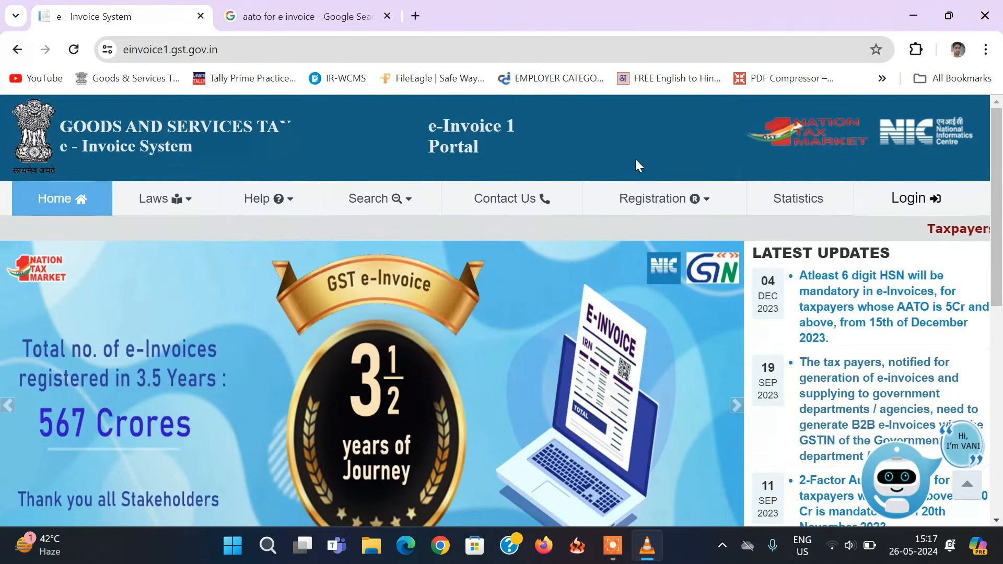
Step: Reopen the e-Invoice registration form, resubmit the GSTIN, and review the fetched contact details
left_click(681, 209)
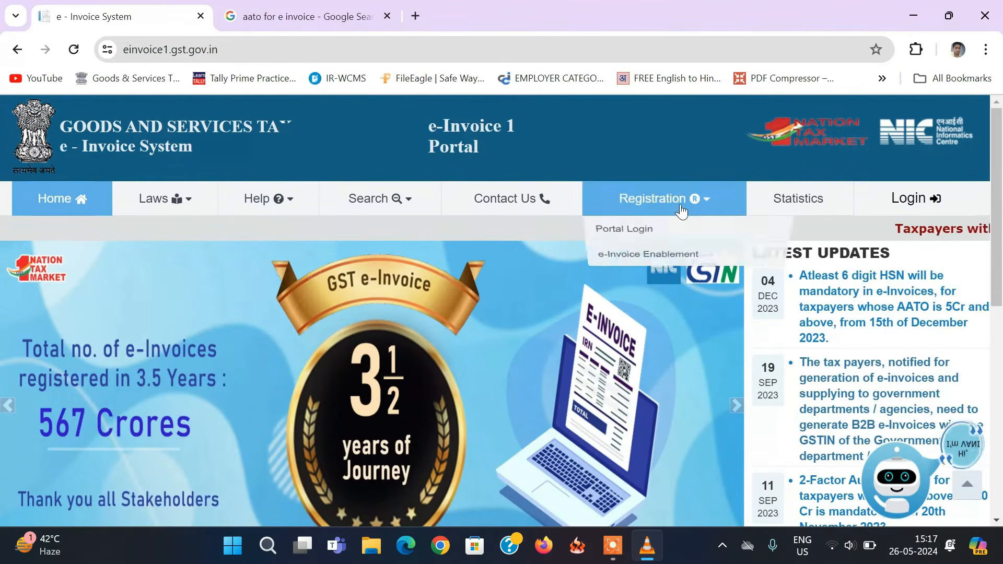
left_click(641, 239)
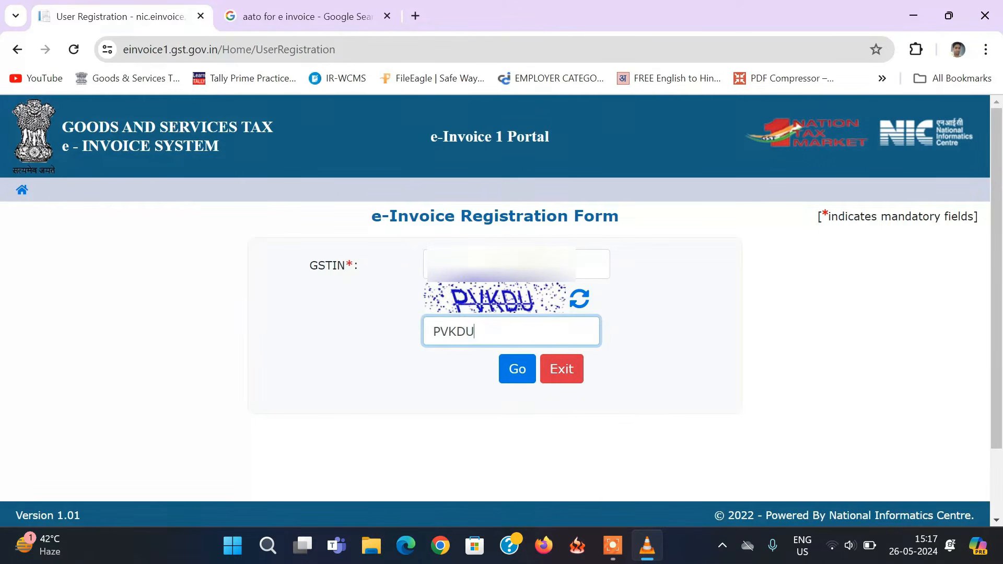
left_click(516, 374)
scroll(501, 298, "down", 6)
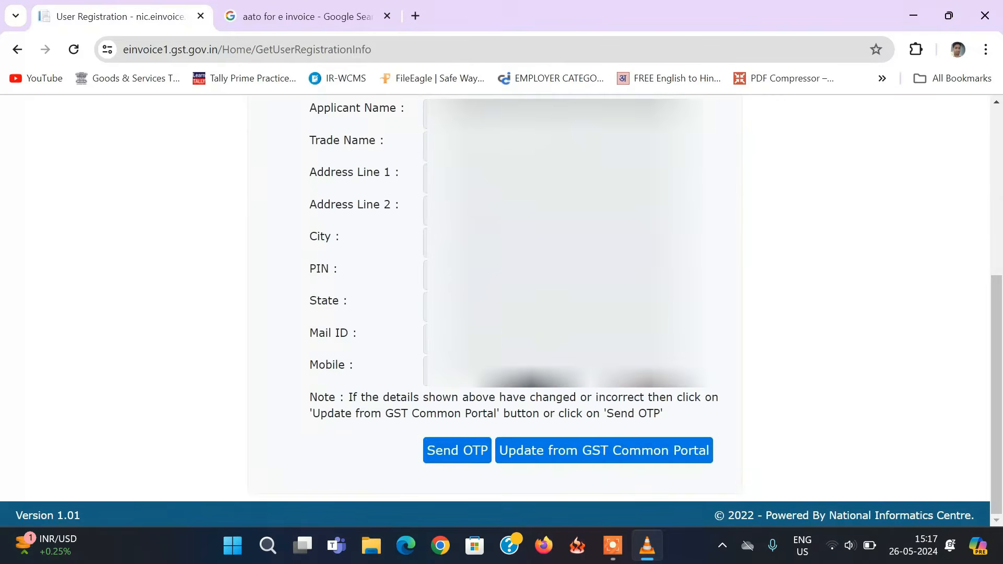
scroll(501, 298, "up", 3)
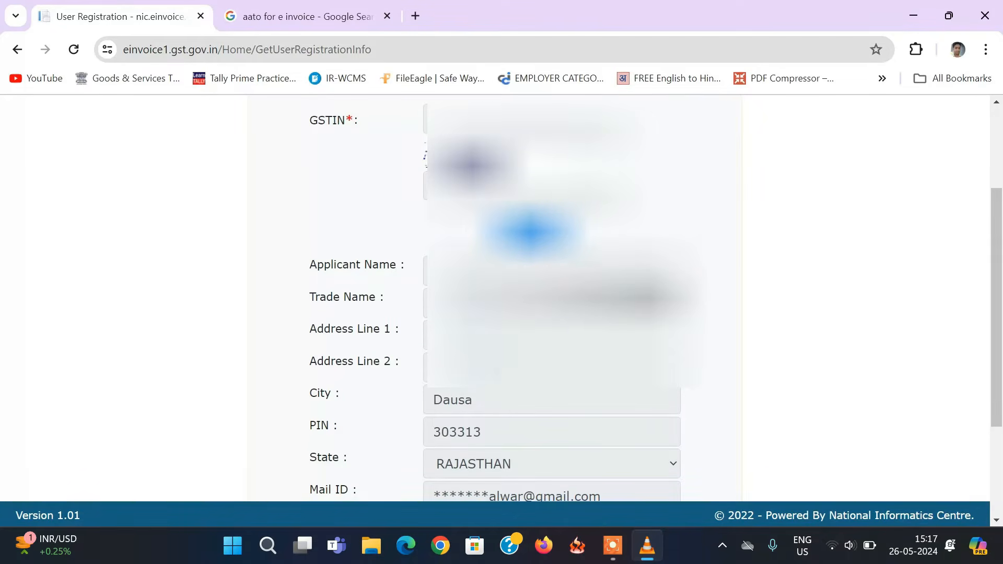
scroll(501, 298, "down", 3)
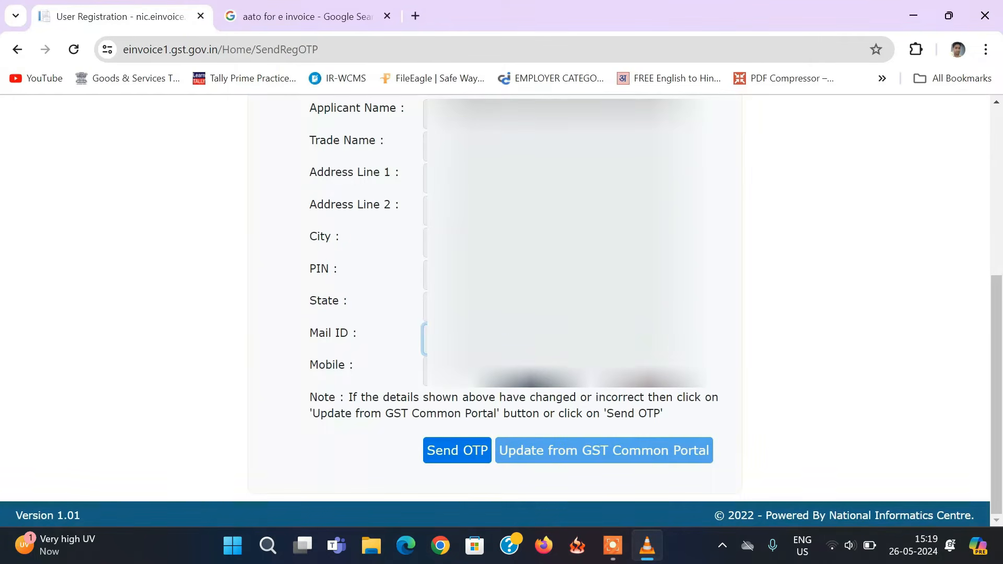
scroll(502, 298, "up", 2)
Step: Enter and verify the received registration OTP, then dismiss the success alert
left_click(577, 392)
scroll(577, 391, "down", 2)
left_click(501, 451)
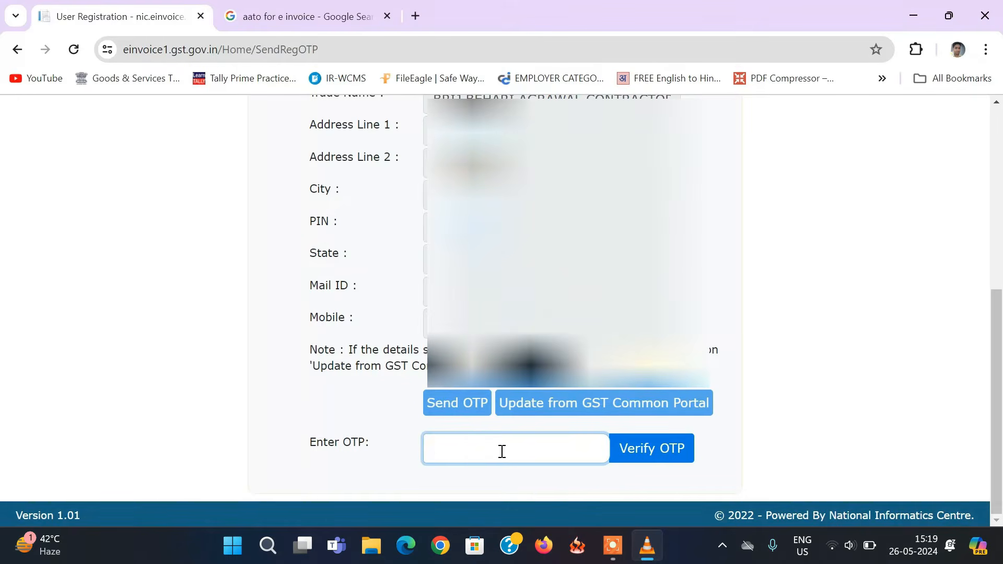
left_click(667, 454)
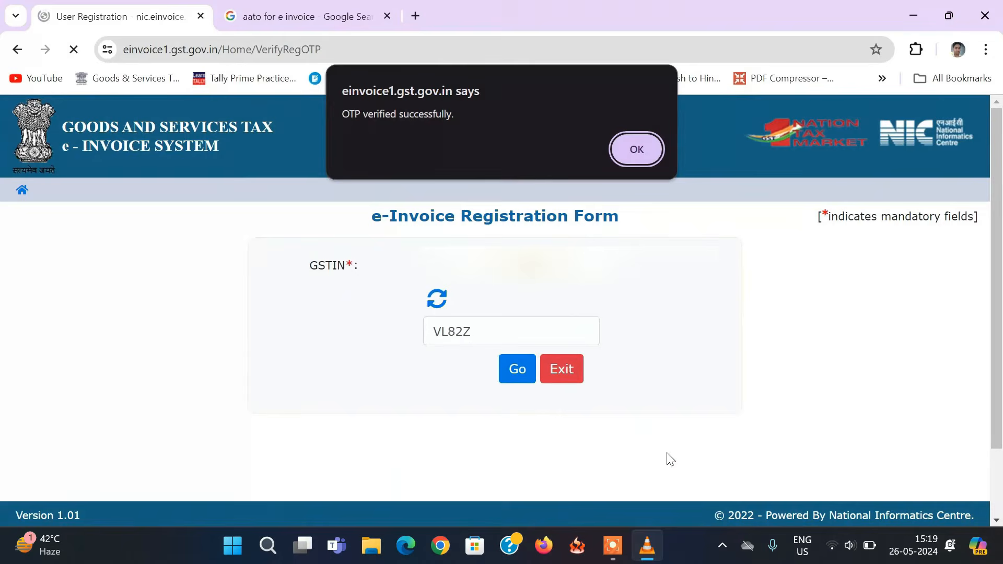
left_click(638, 149)
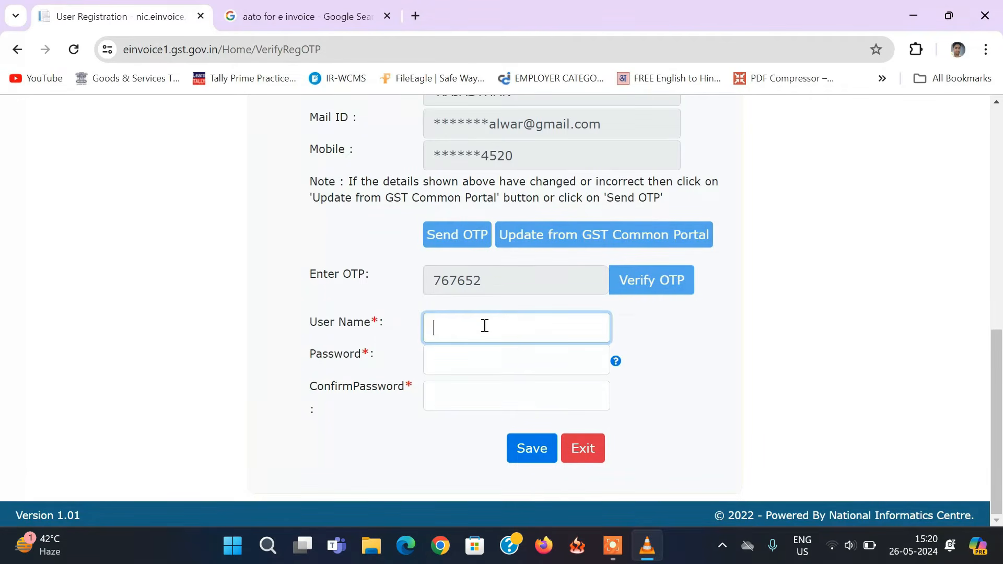
Step: Enter a login user name, type the password and confirm it, then save
key("BackSpace")
key("BackSpace")
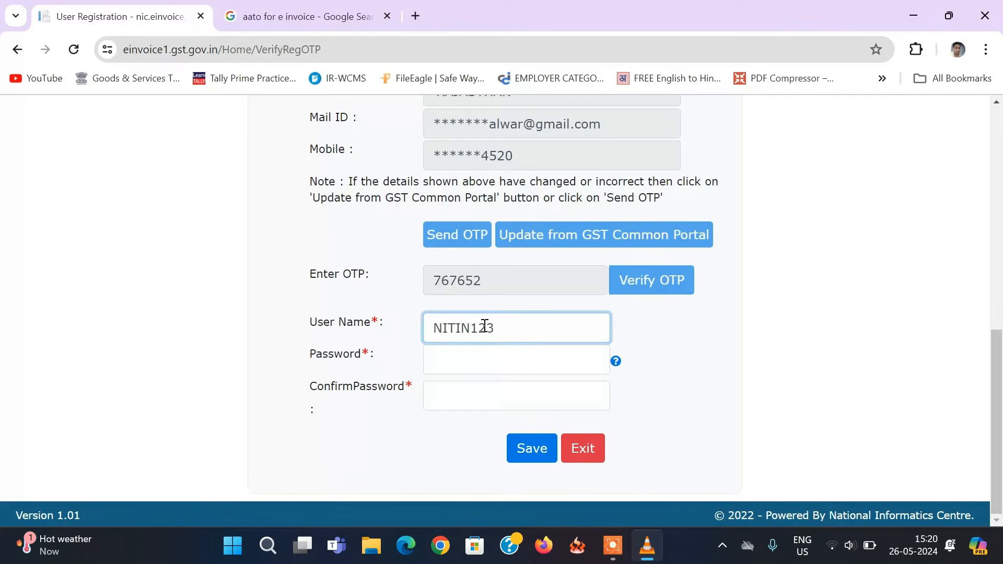
left_click(490, 362)
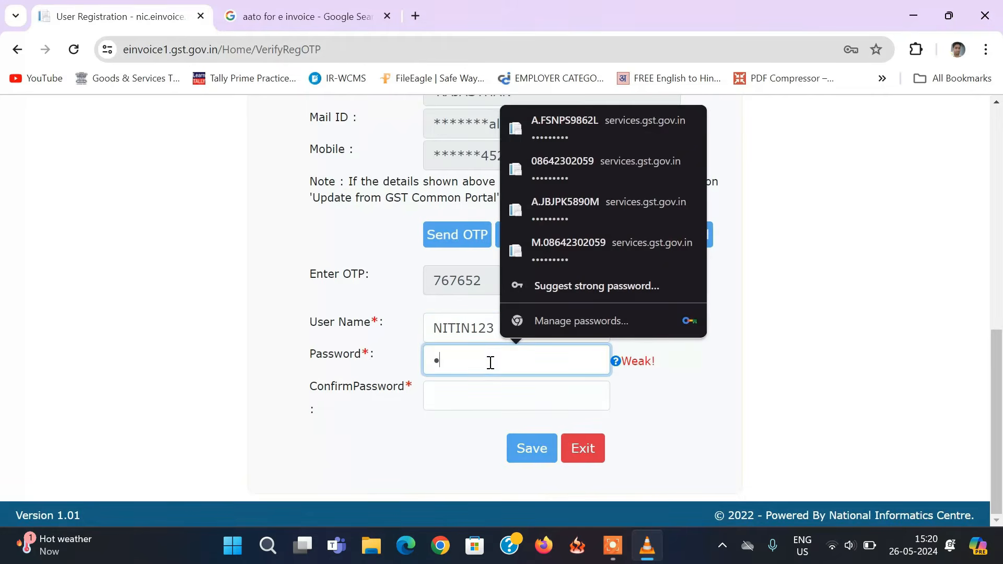
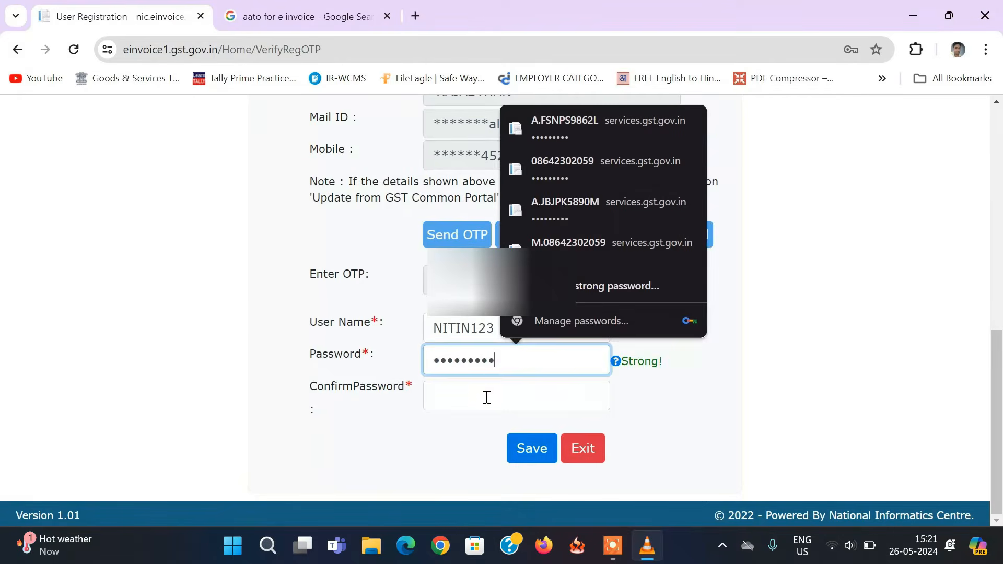
left_click(486, 396)
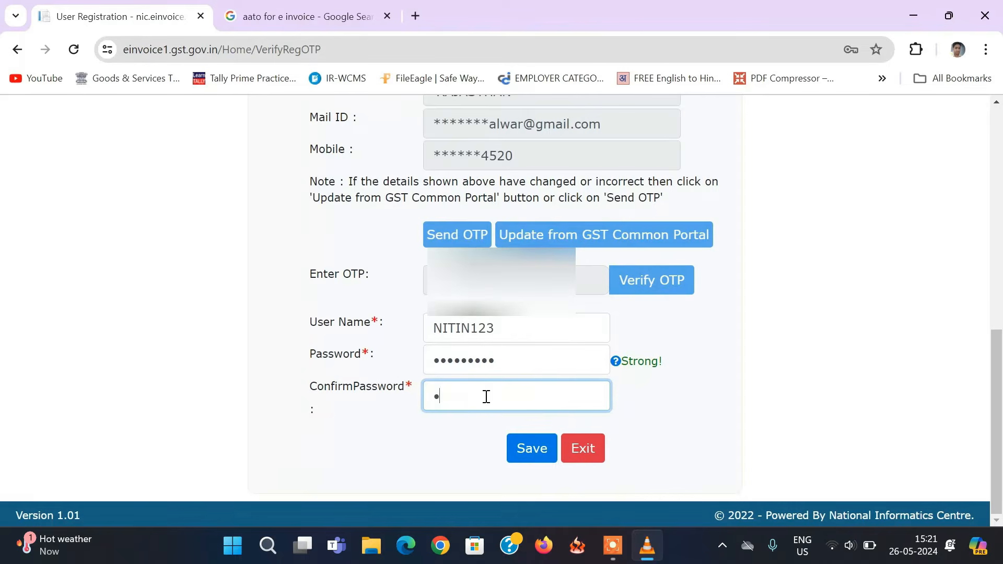
left_click(530, 450)
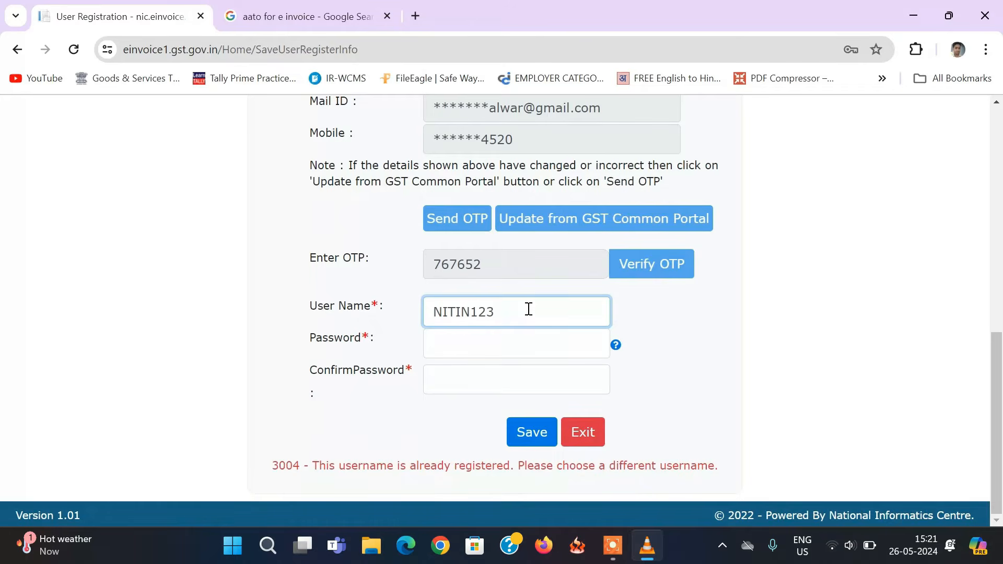
Step: Trim the rejected user name and skip ahead in the recorded video
key("BackSpace")
key("BackSpace")
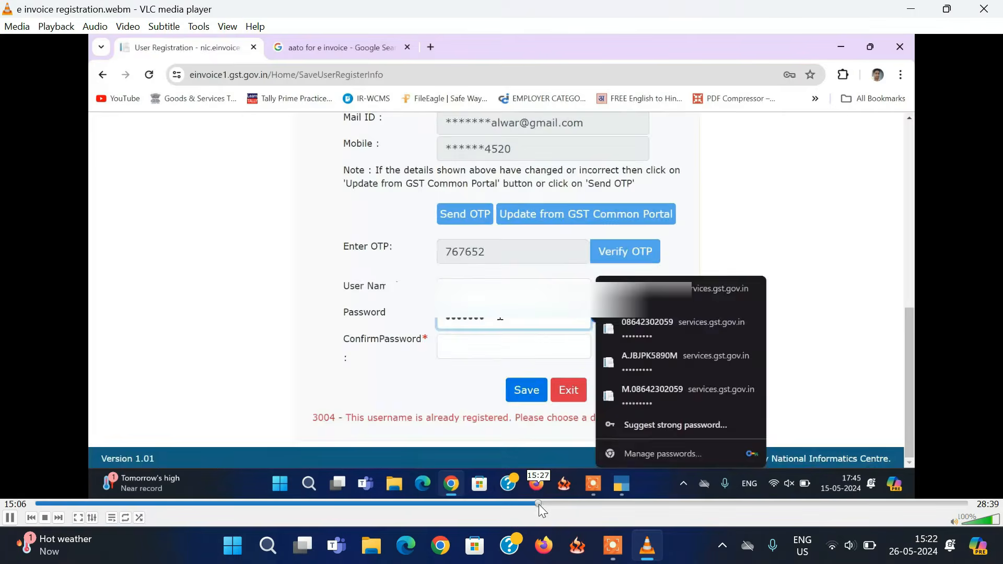
left_click(538, 504)
left_click(532, 503)
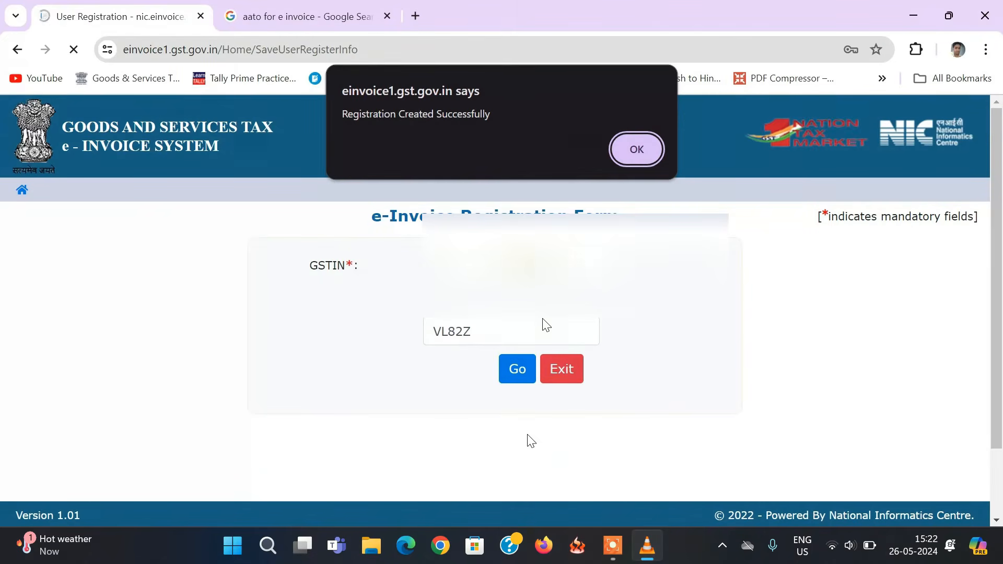
Step: Rewind the recording to the password form at 15:08 and resume full-screen playback
double_click(590, 463)
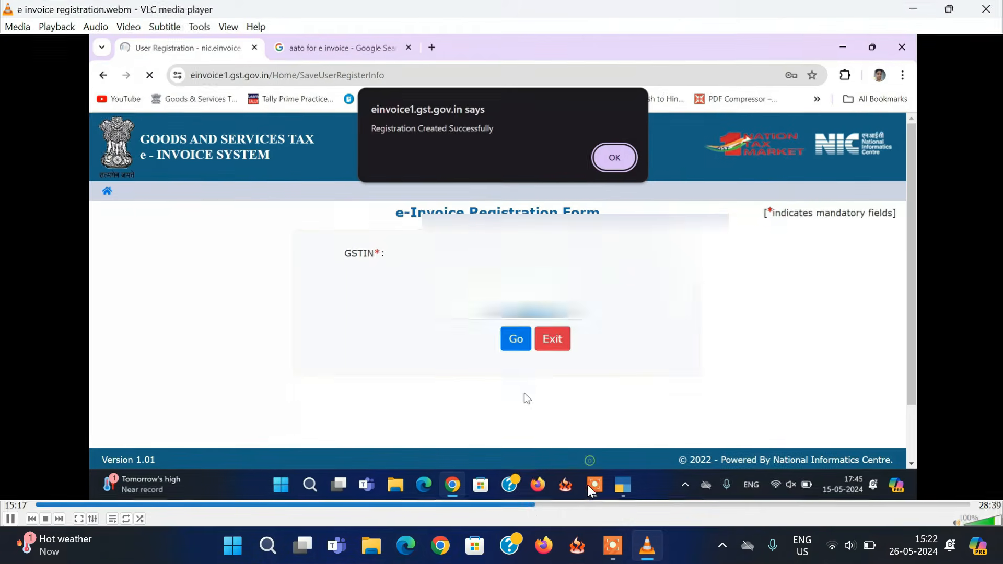
left_click(529, 506)
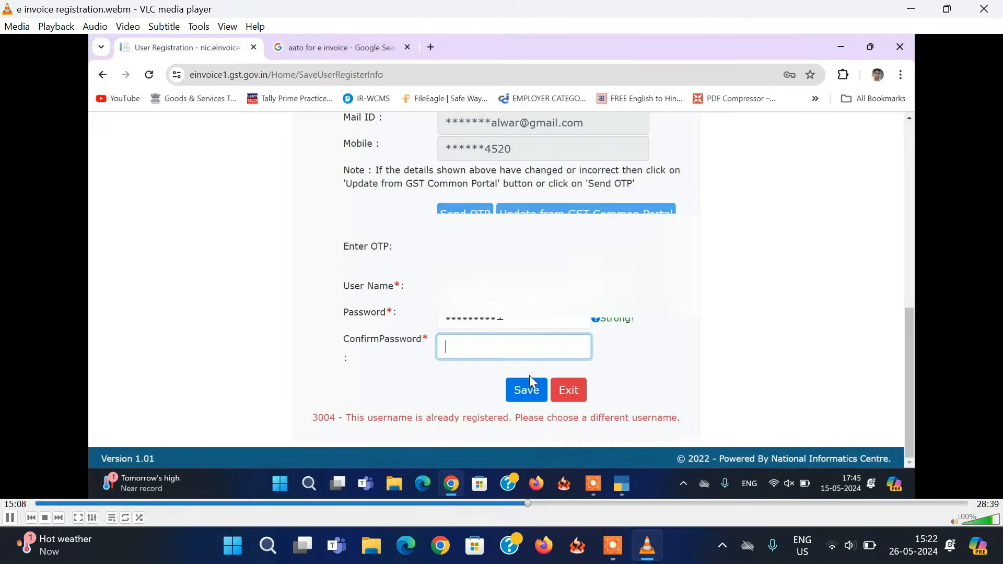
double_click(543, 335)
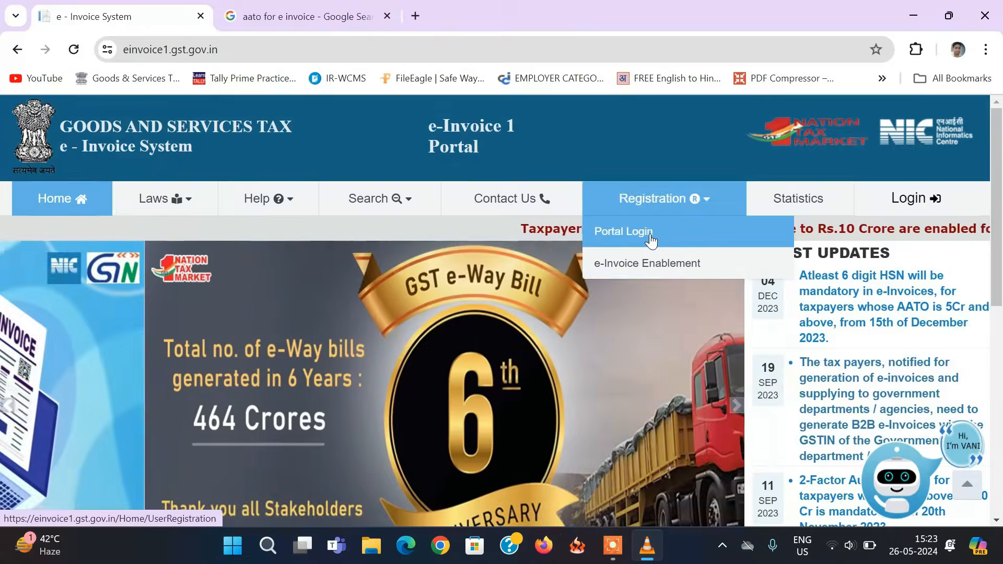
Step: Open the Portal Login registration page and enter the credentials up to the captcha
left_click(650, 240)
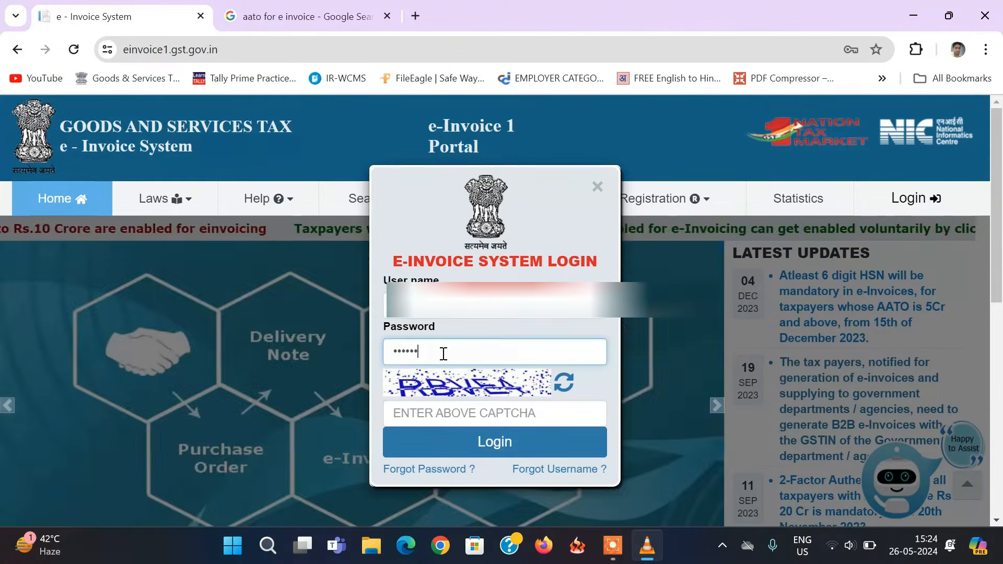
type("•••")
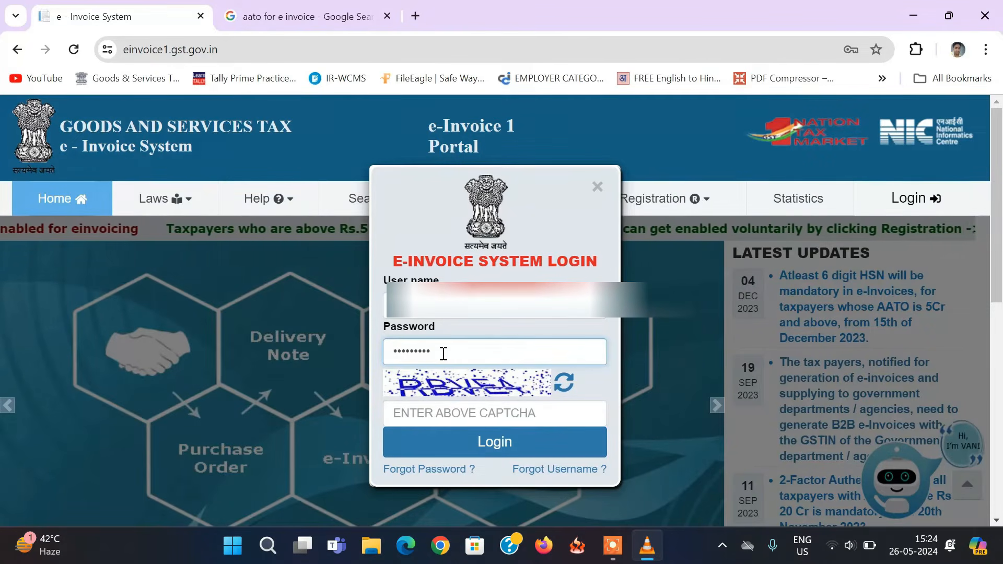
left_click(441, 412)
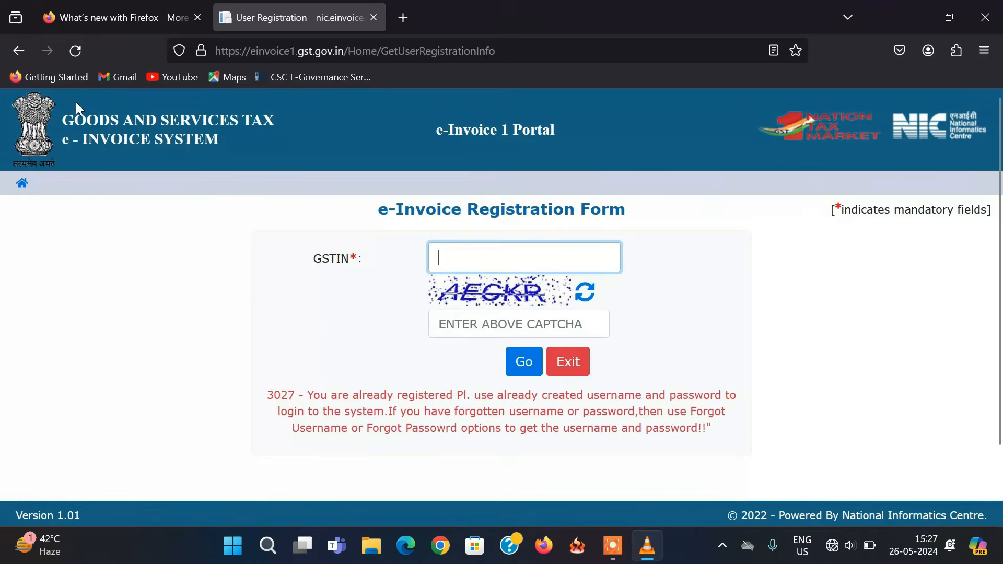
Step: Go back, resend the expired page, and return to the portal home page
left_click(20, 54)
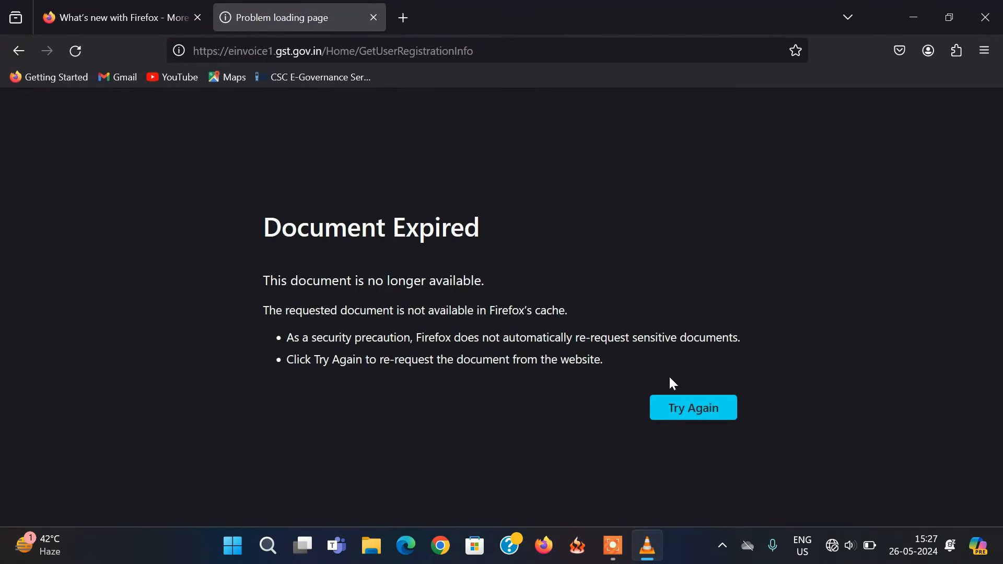
left_click(687, 414)
left_click(561, 347)
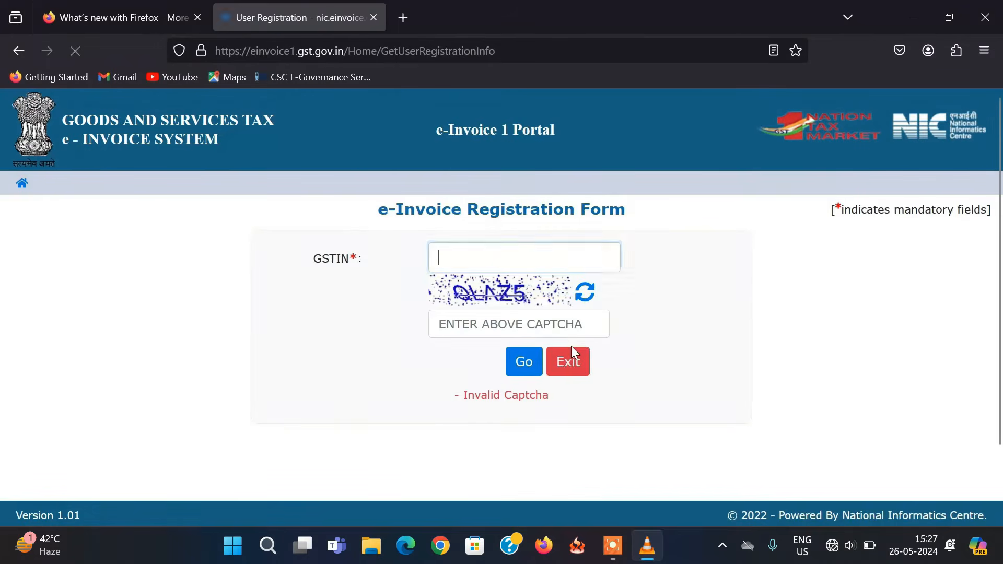
left_click(21, 183)
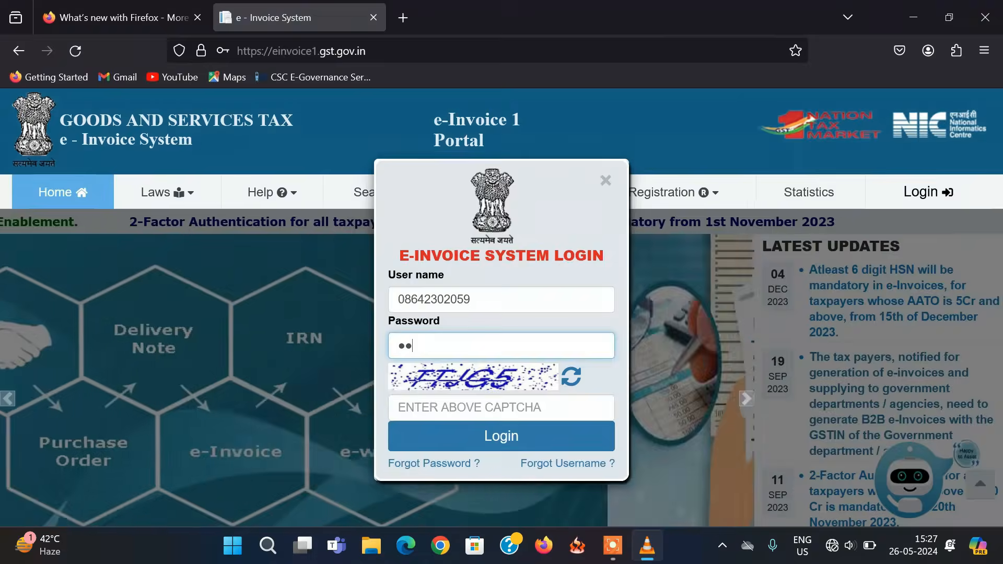
Step: Log in with the password and captcha, declining to save the password in Firefox
type("*****")
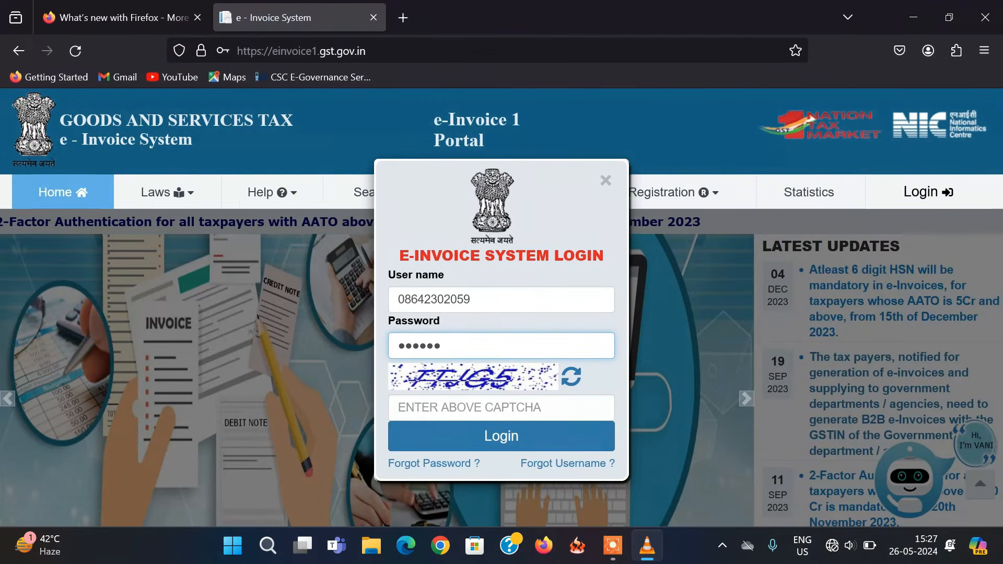
type("**")
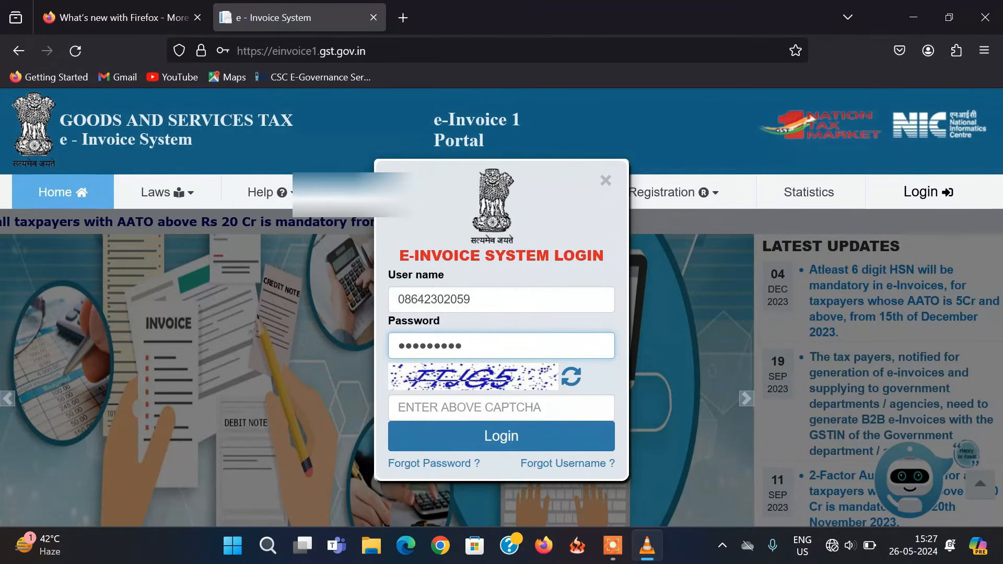
left_click(529, 407)
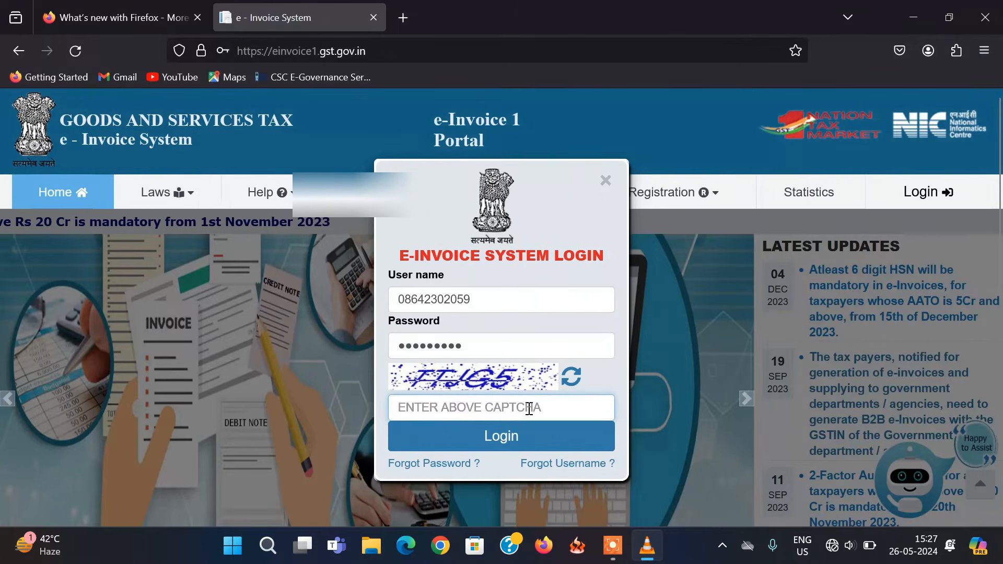
type("TTJG5")
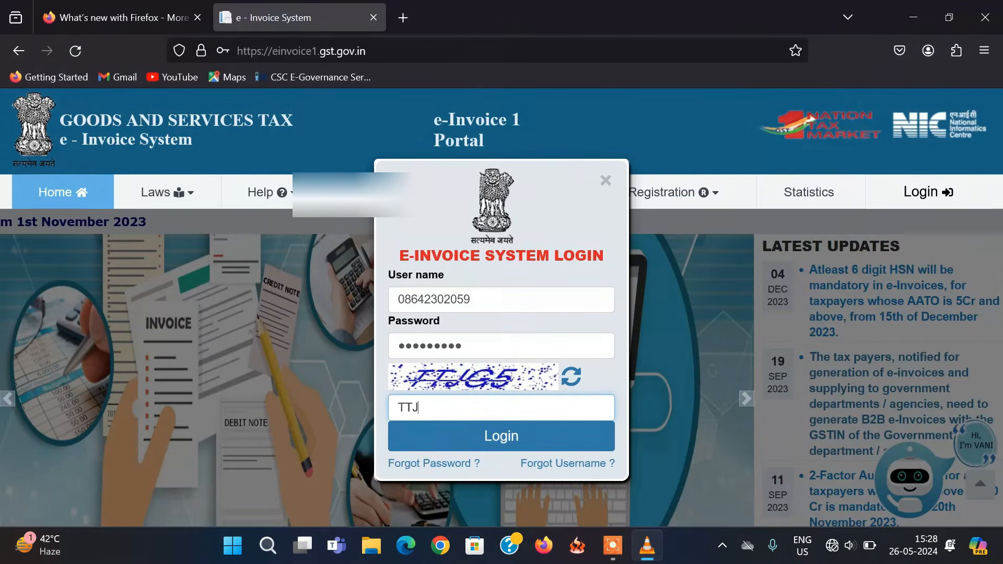
left_click(506, 437)
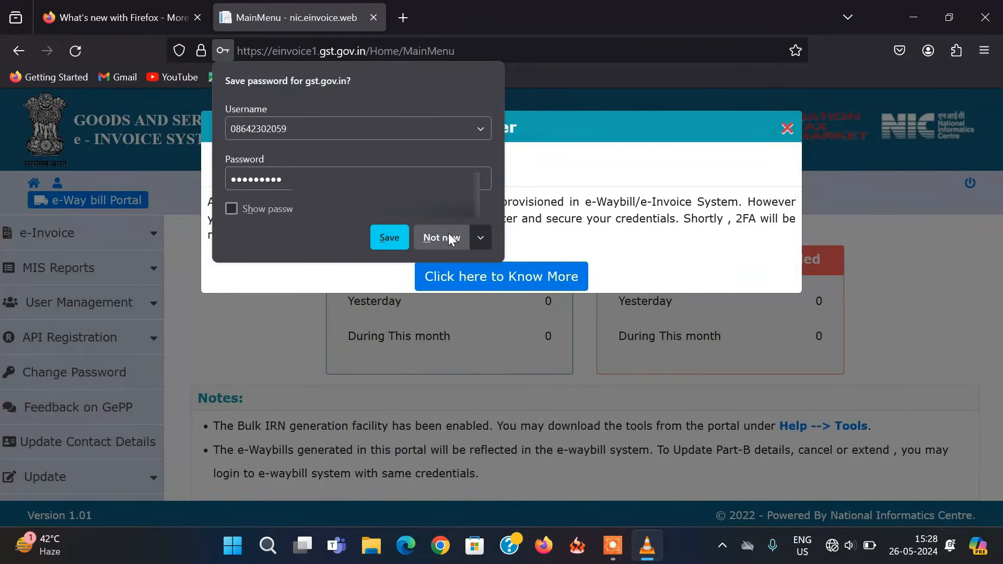
left_click(451, 240)
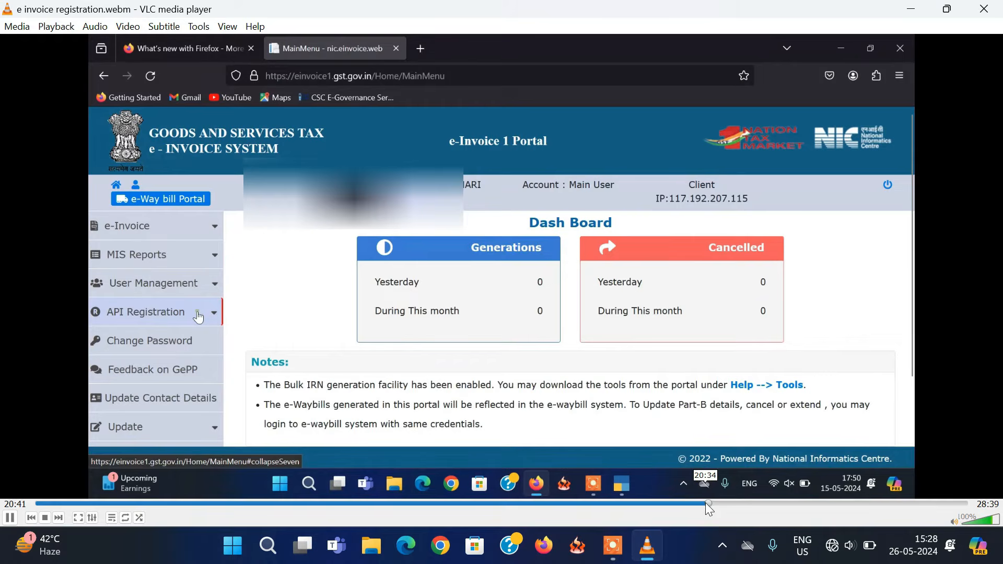
Step: Switch the recording to full-screen playback at the API Registration options
double_click(659, 406)
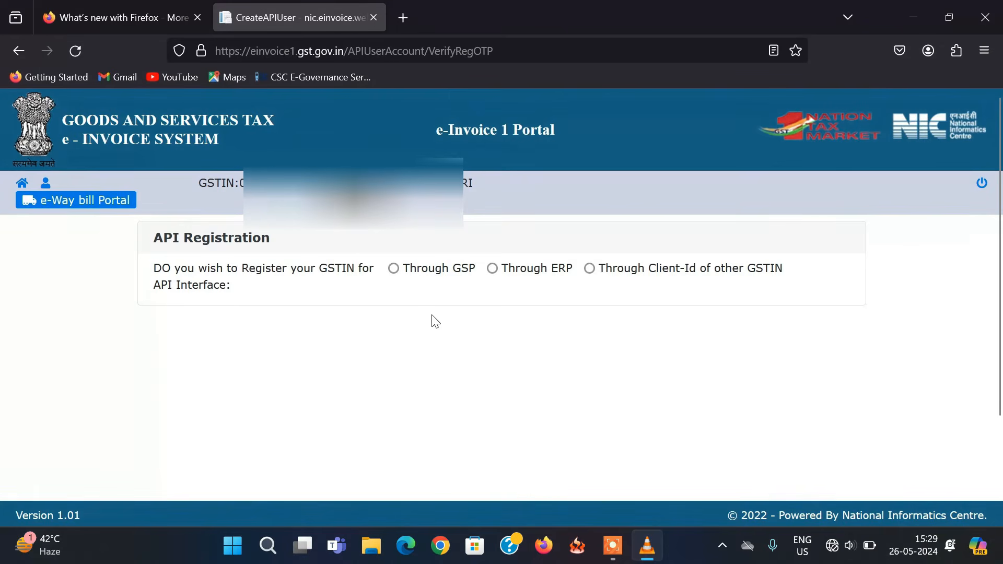
Step: Choose registration through a GSP and select Tally (India) Private Ltd as the provider
left_click(393, 269)
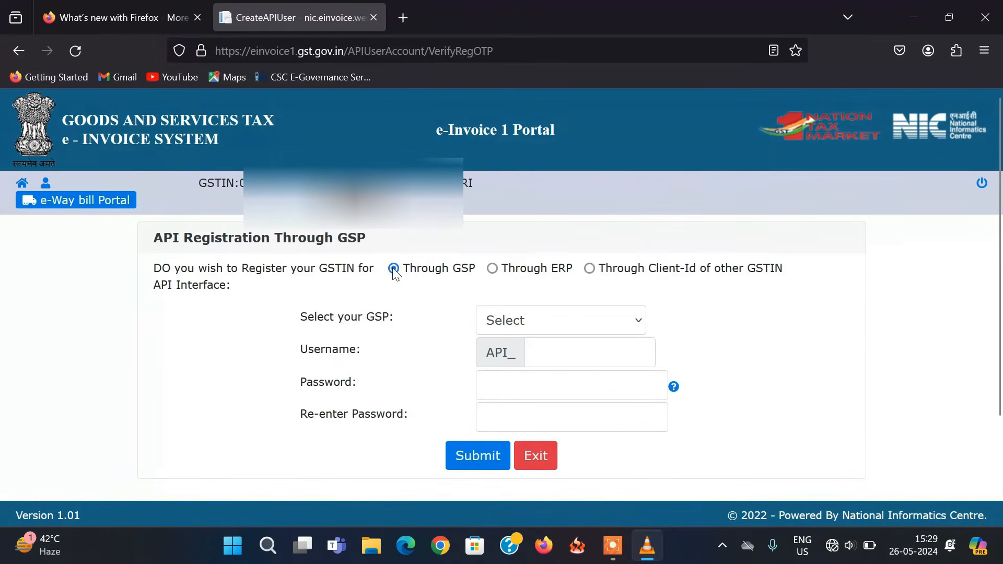
left_click(561, 323)
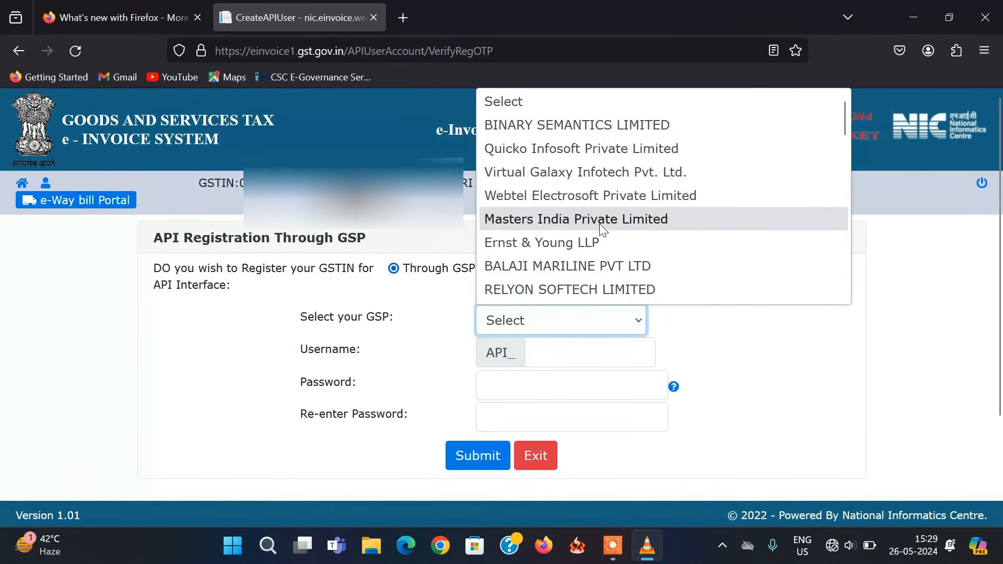
scroll(600, 225, "down", 5)
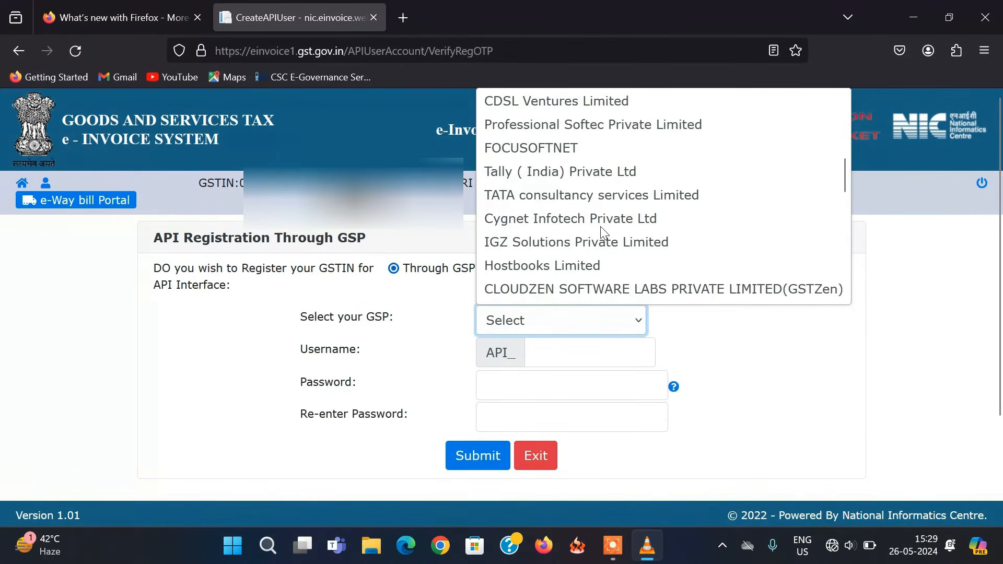
left_click(583, 171)
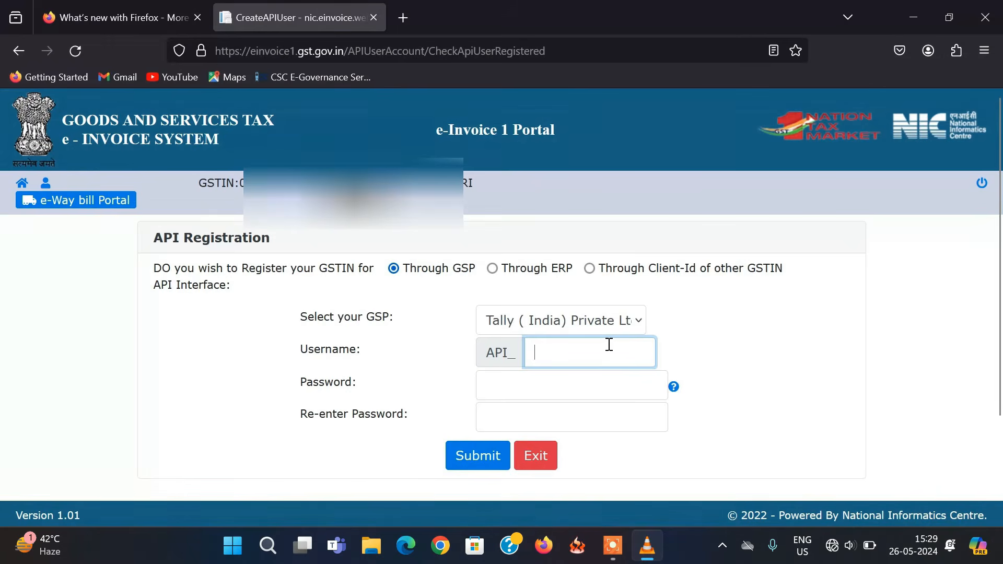
Step: Fill in the API username and password twice, then submit the registration
type("nitin")
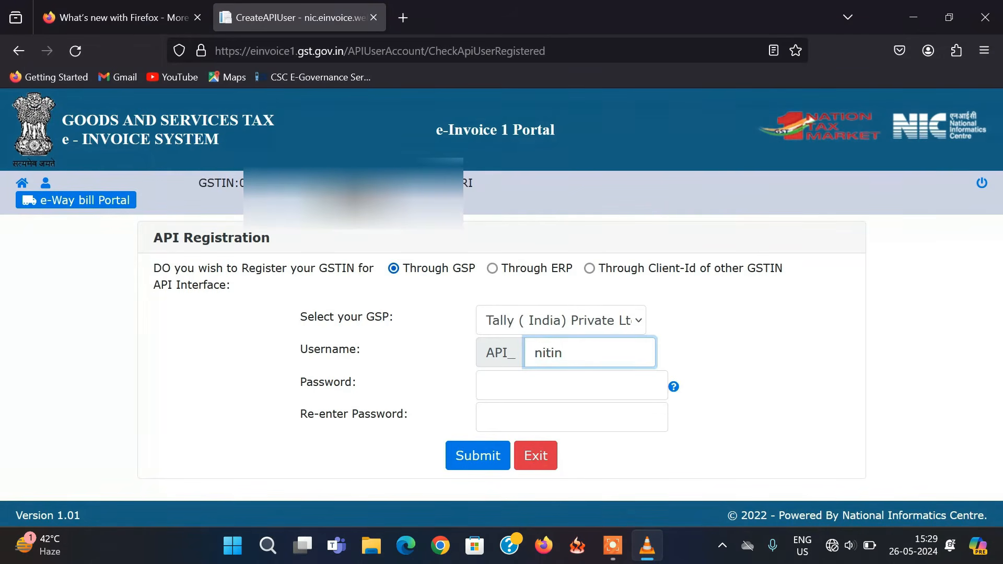
type("_123")
key("Tab")
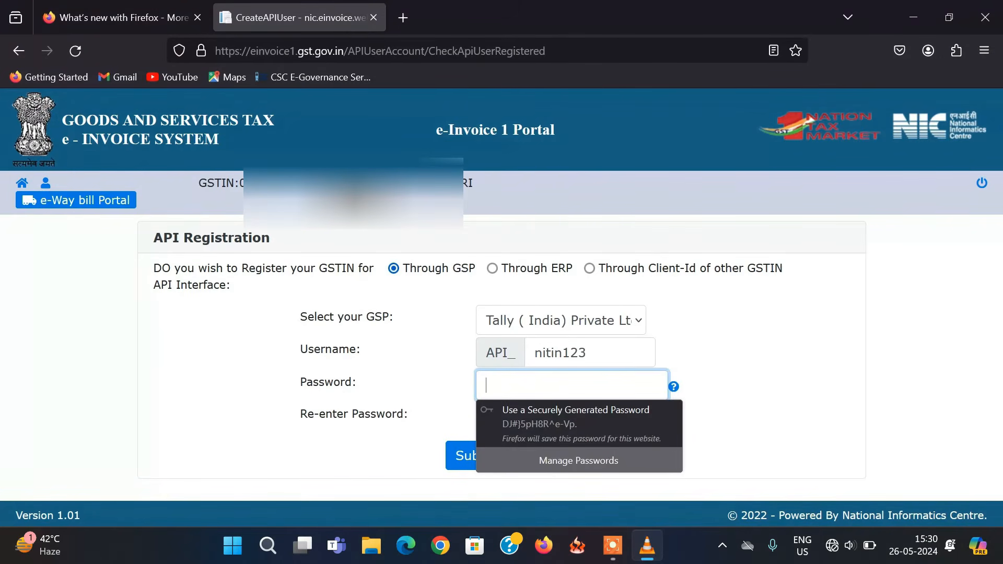
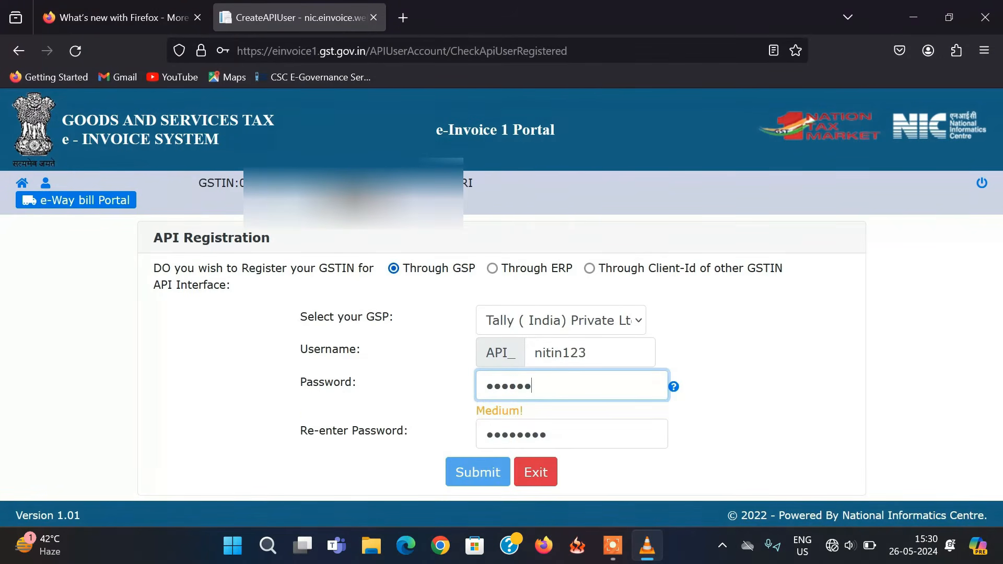
key("Tab")
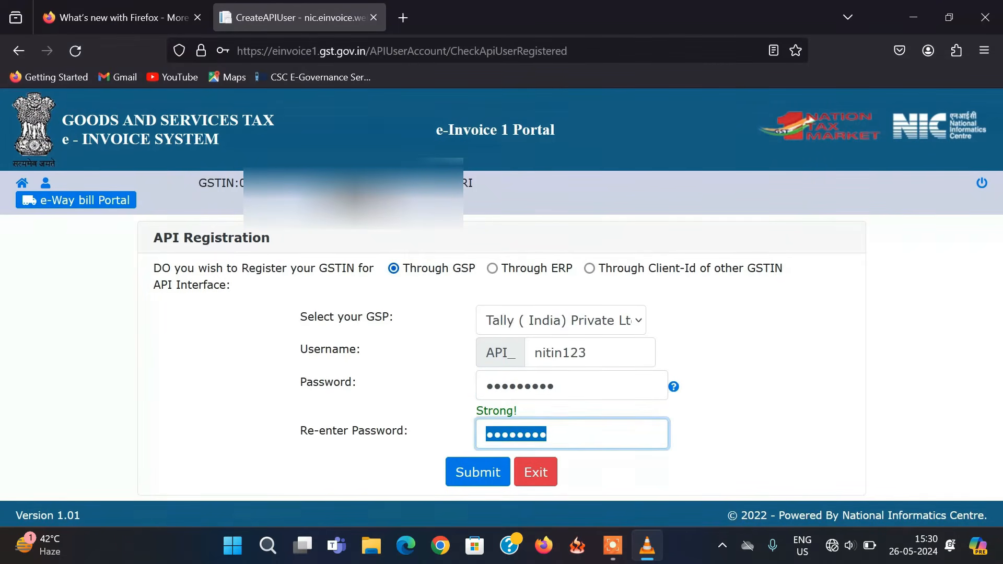
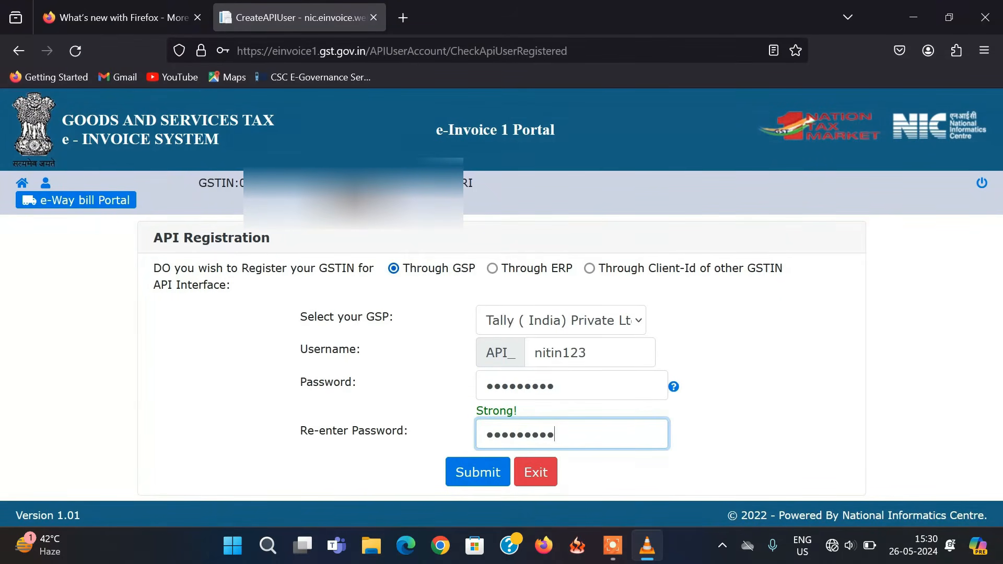
left_click(489, 475)
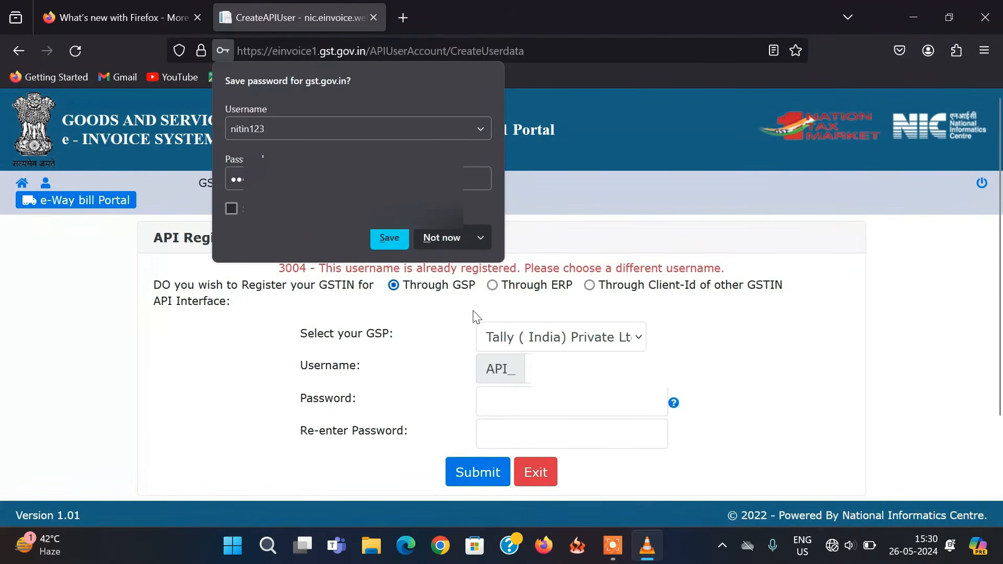
Step: Decline the password save, enter a revised API username, and submit the registration
left_click(458, 238)
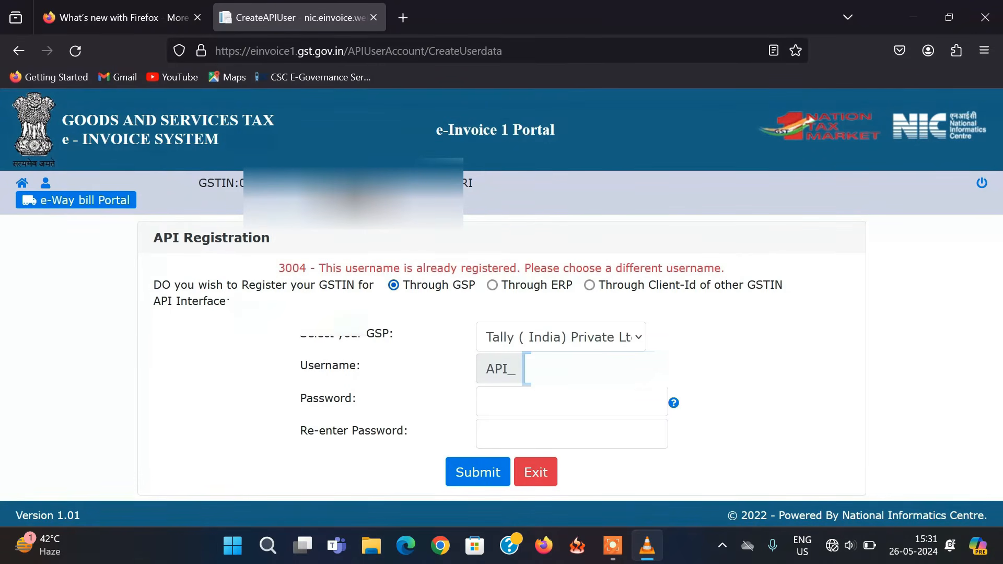
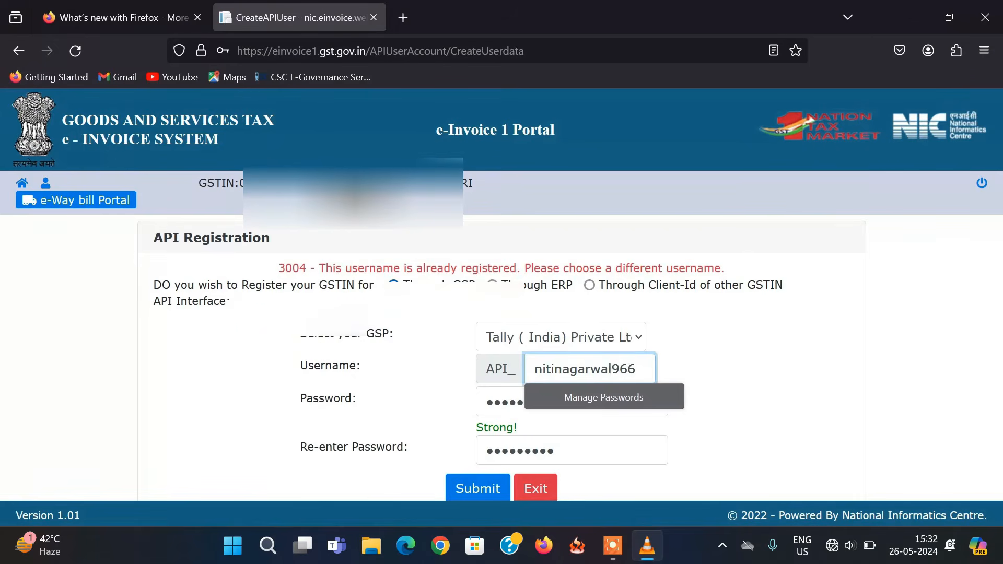
left_click(738, 374)
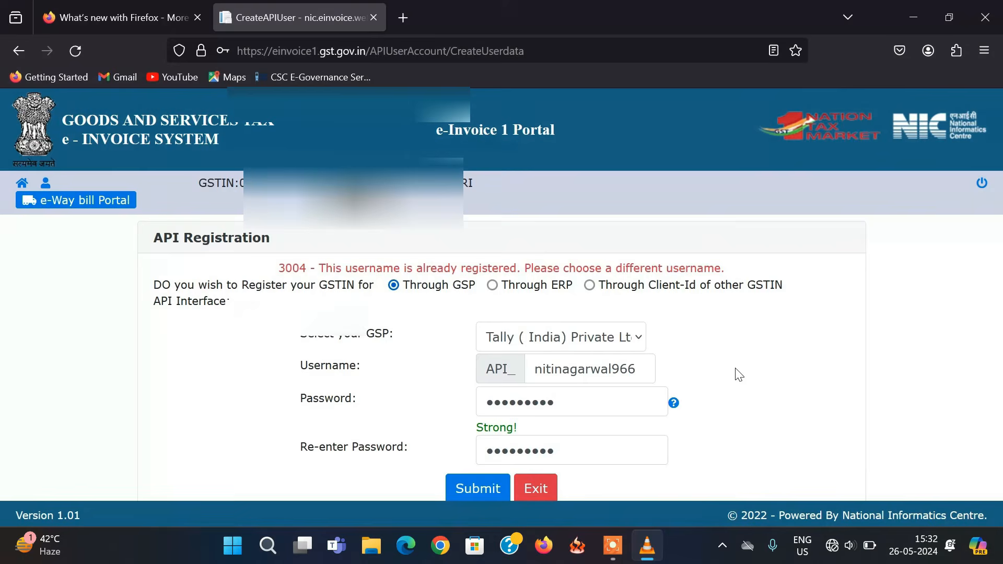
scroll(731, 374, "down", 2)
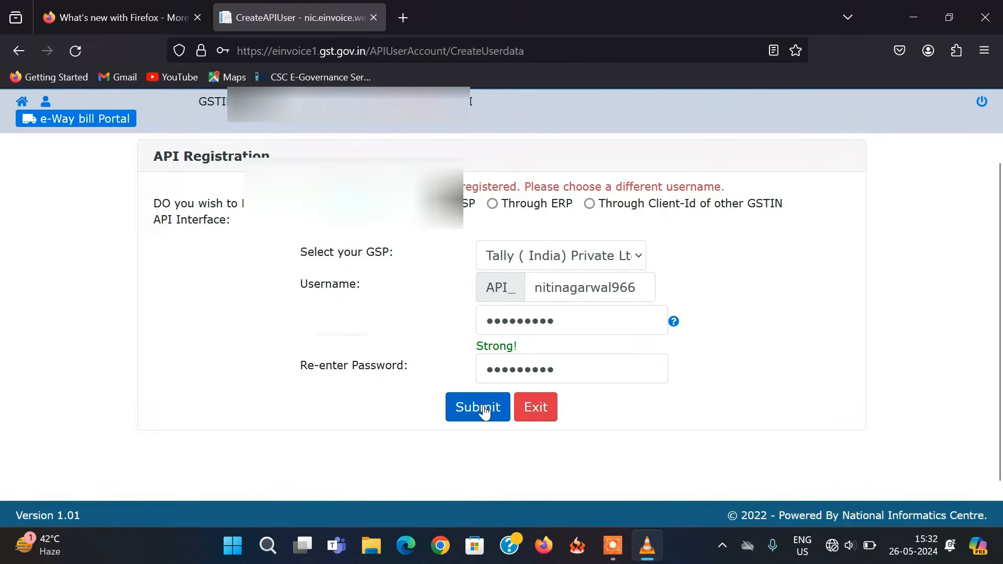
left_click(483, 409)
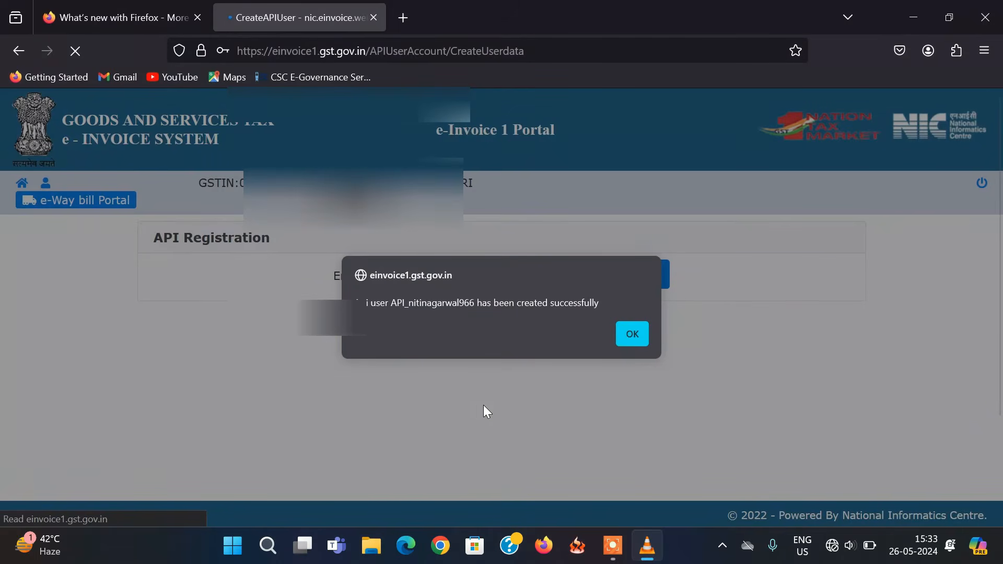
Step: Dismiss the confirmation and save prompt, then open API Registration > User Credentials > List of API Users
left_click(629, 336)
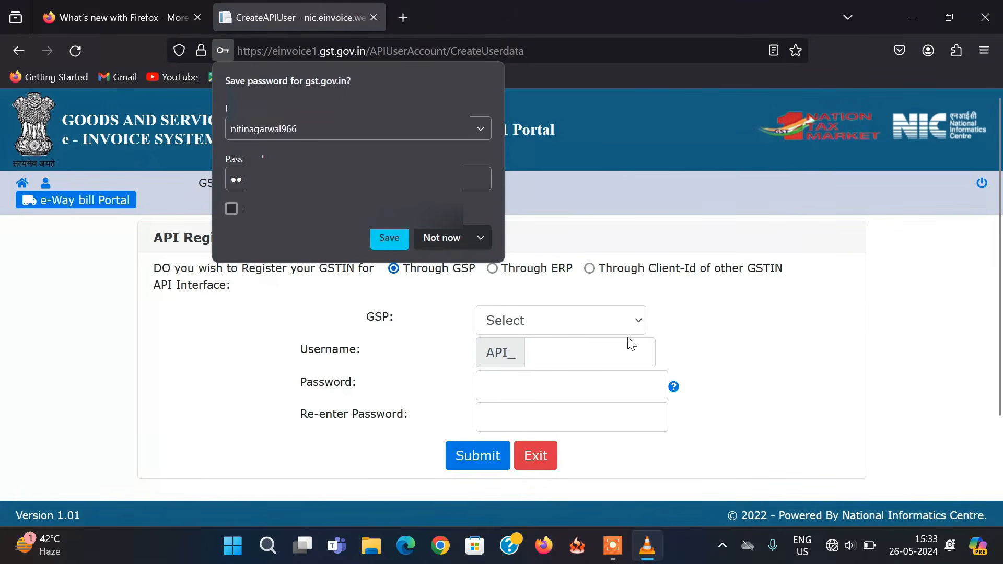
left_click(442, 238)
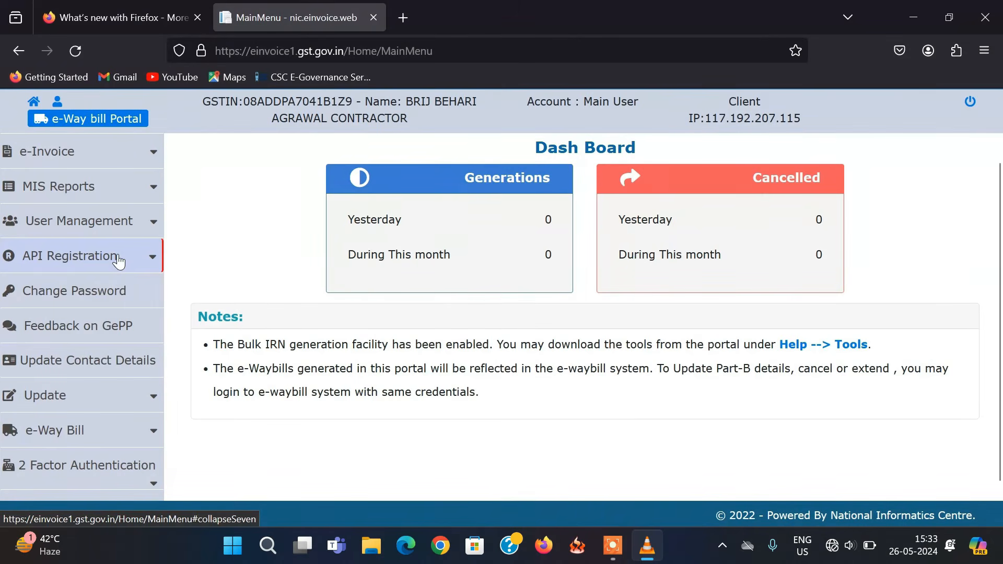
left_click(119, 258)
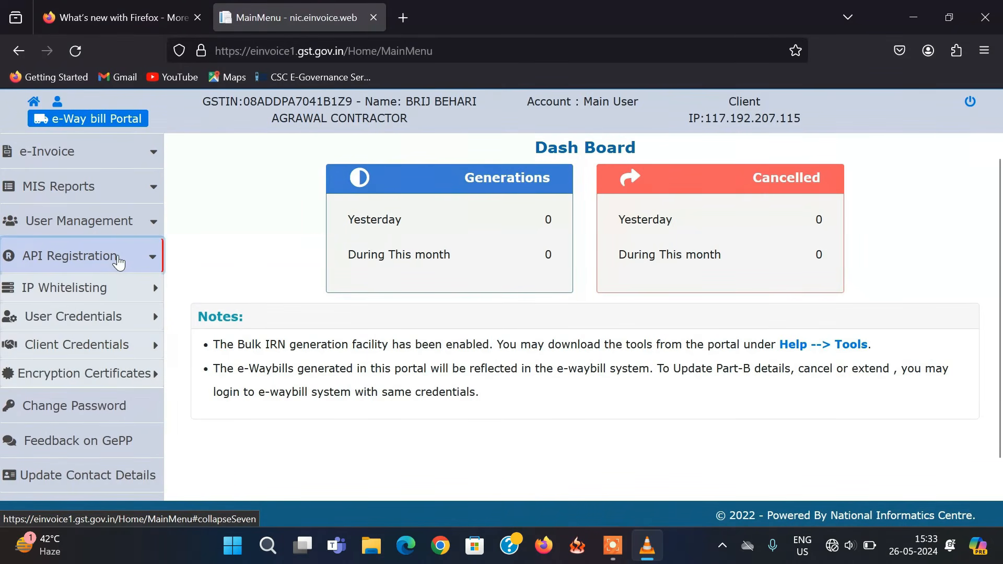
left_click(114, 317)
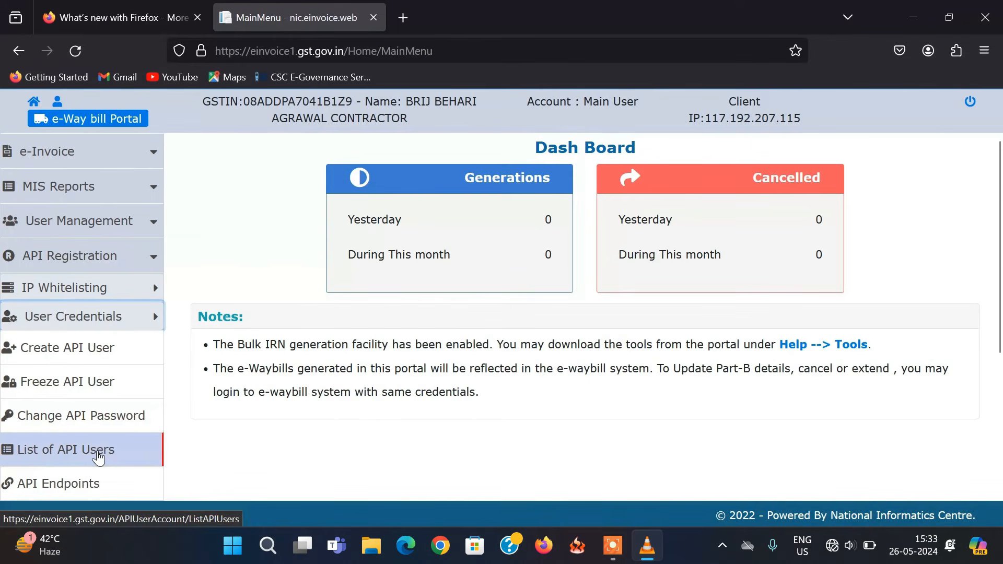
left_click(98, 452)
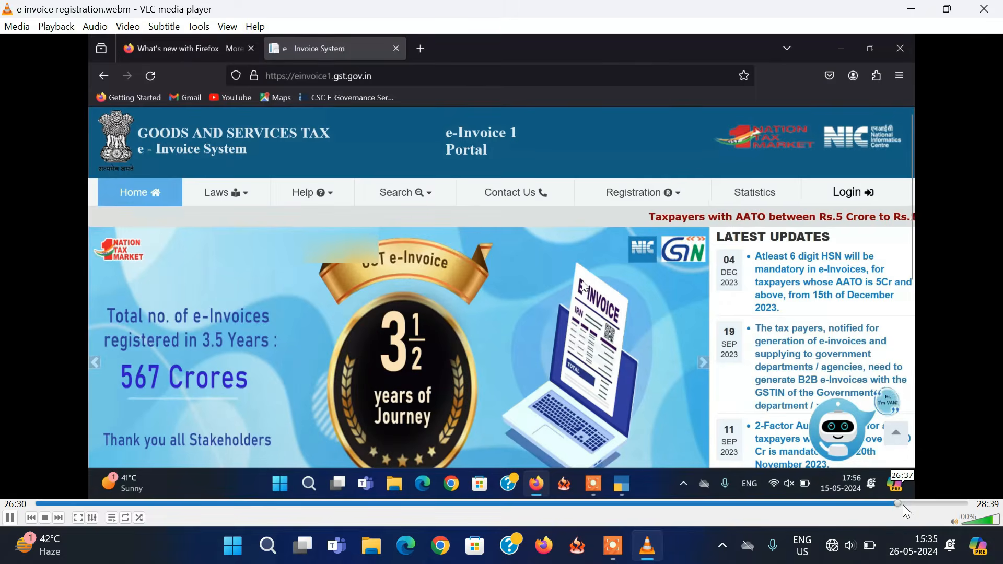
left_click(902, 505)
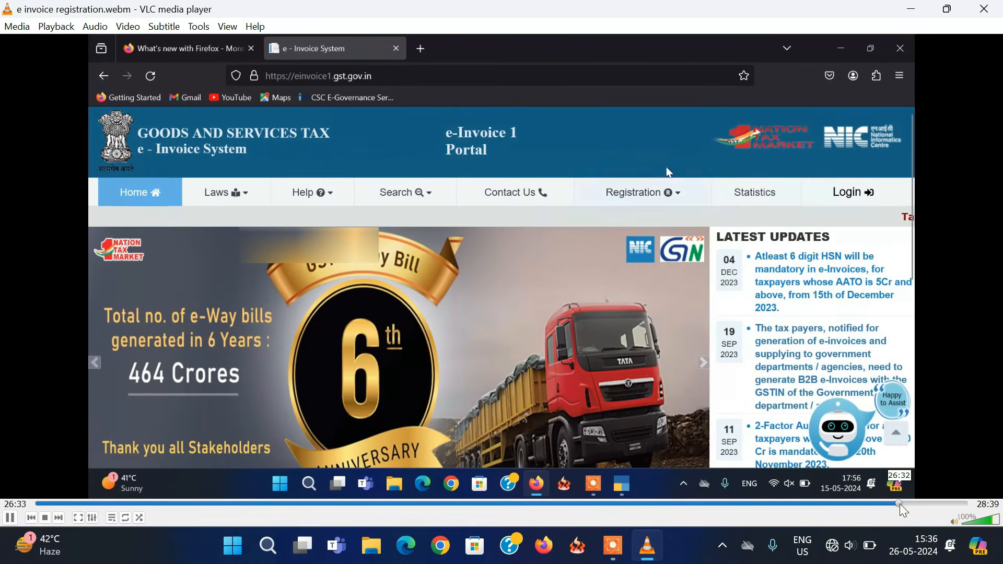
Step: Play the TallyPrime walkthrough full screen through the GST Details e-invoicing setup
double_click(592, 310)
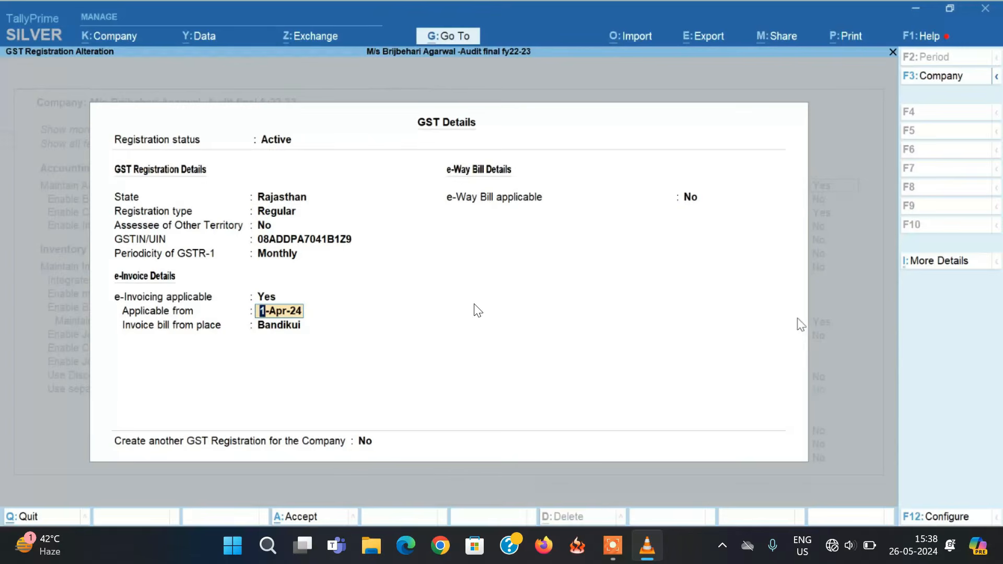
Step: Confirm e-invoicing applicable from 1-Apr-24, billed from Bandikui, and accept the GST details
key("Return")
key("shift+Tab")
key("Return")
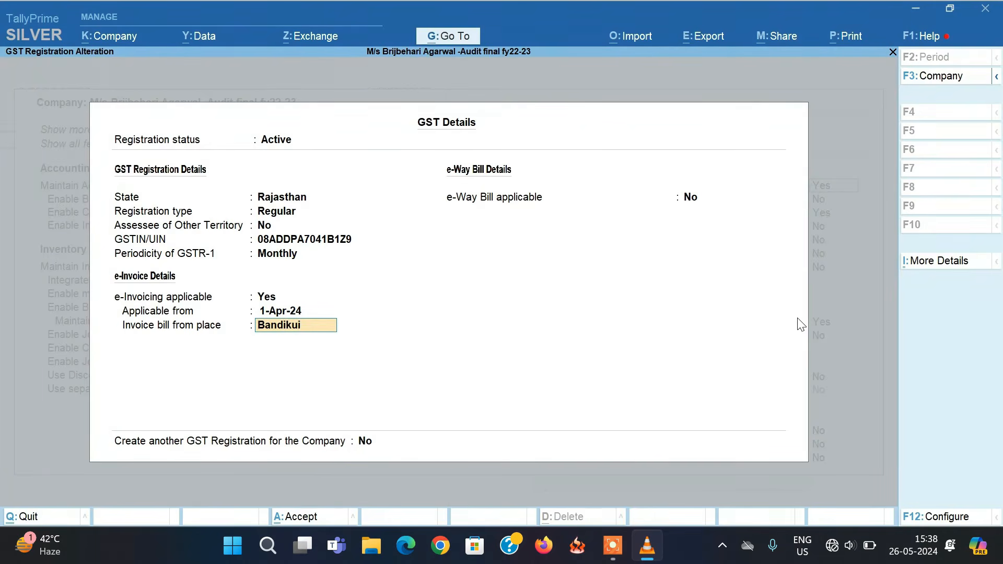
key("Return")
key("Return")
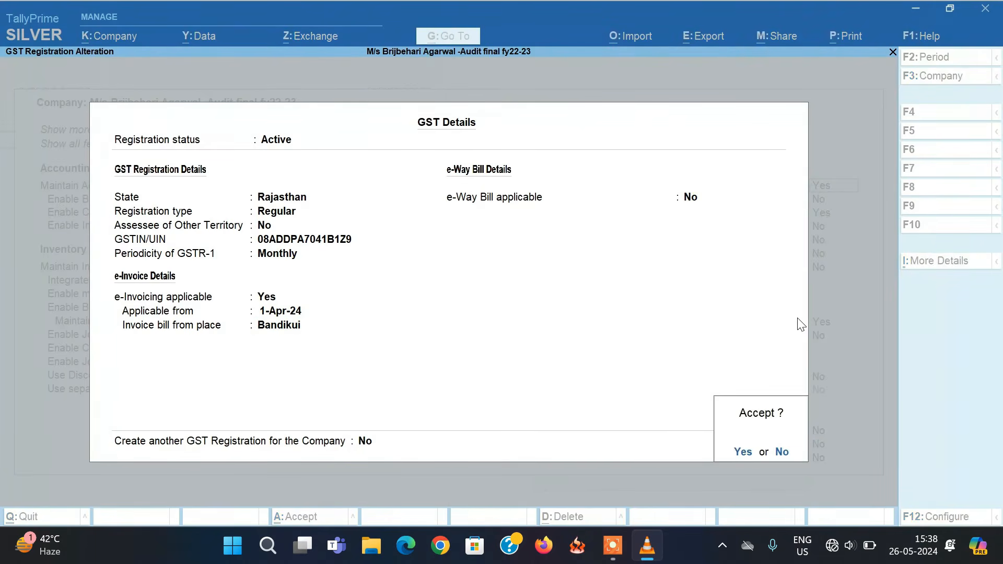
key("Return")
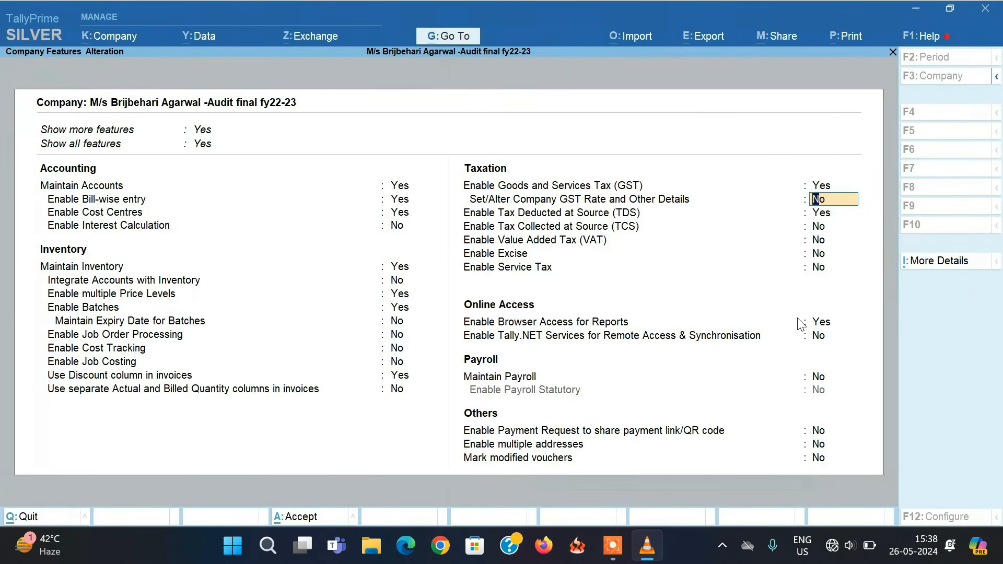
Step: Rewind the recording to the GST Details step and resume full-screen playback
double_click(409, 287)
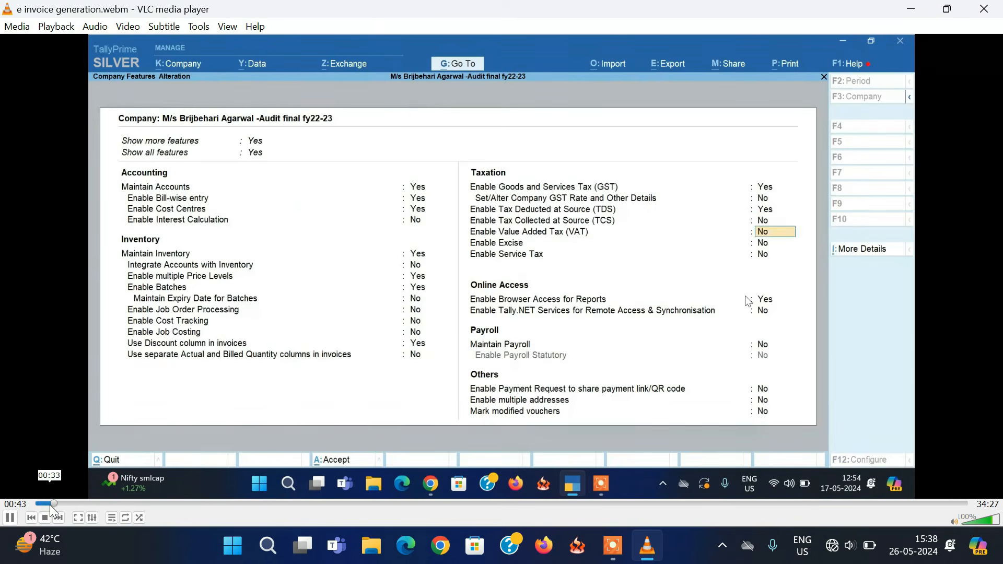
left_click(51, 504)
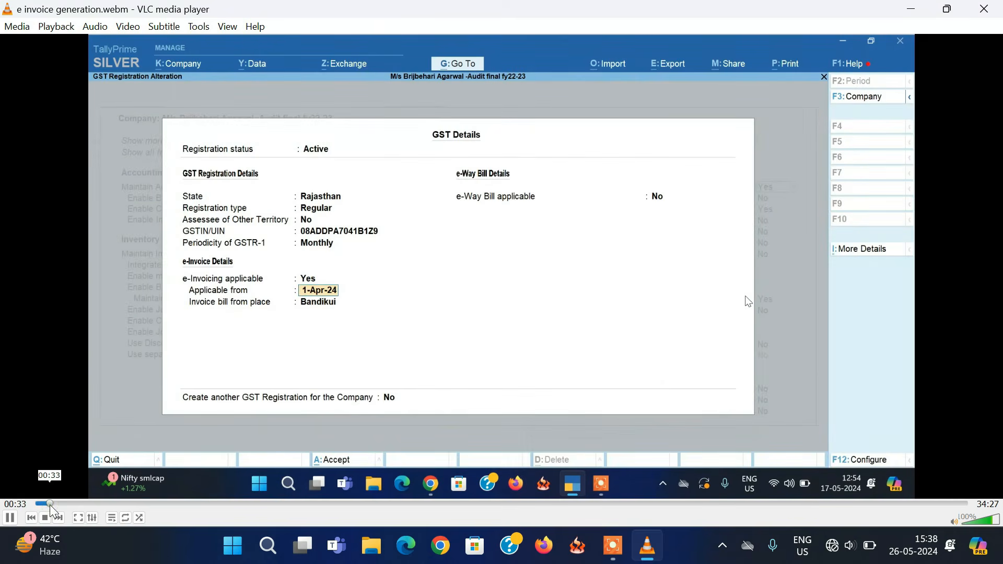
double_click(476, 310)
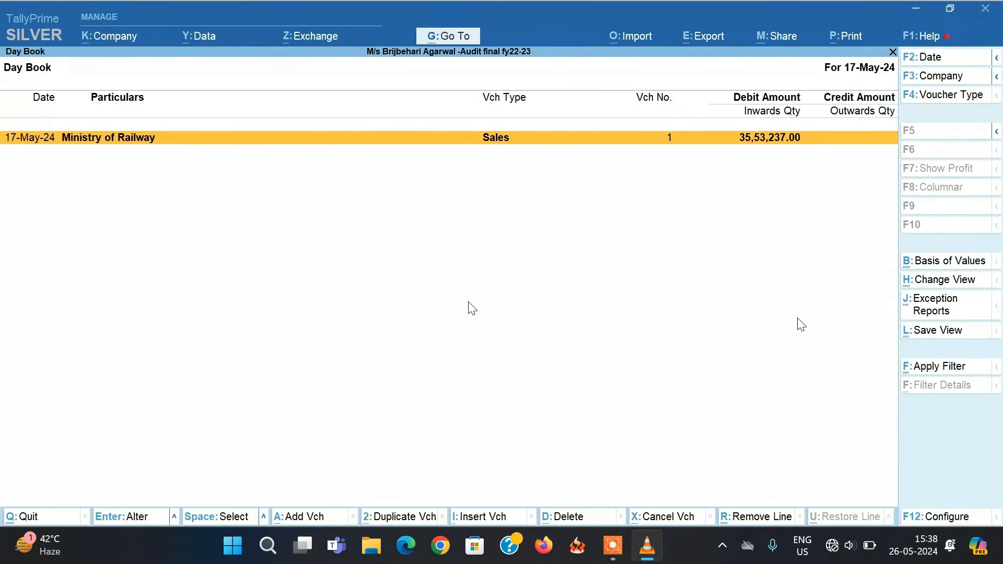
double_click(472, 308)
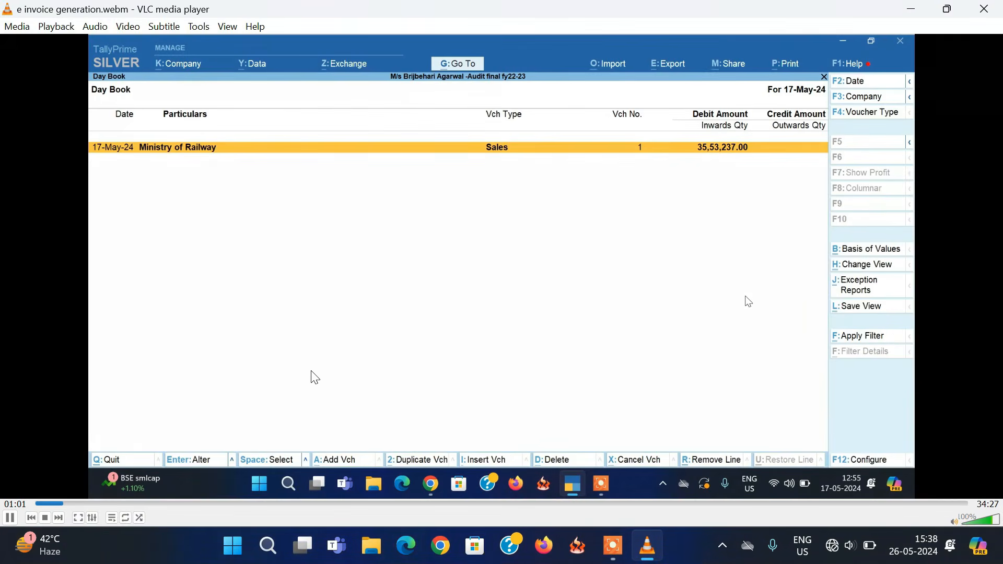
double_click(313, 374)
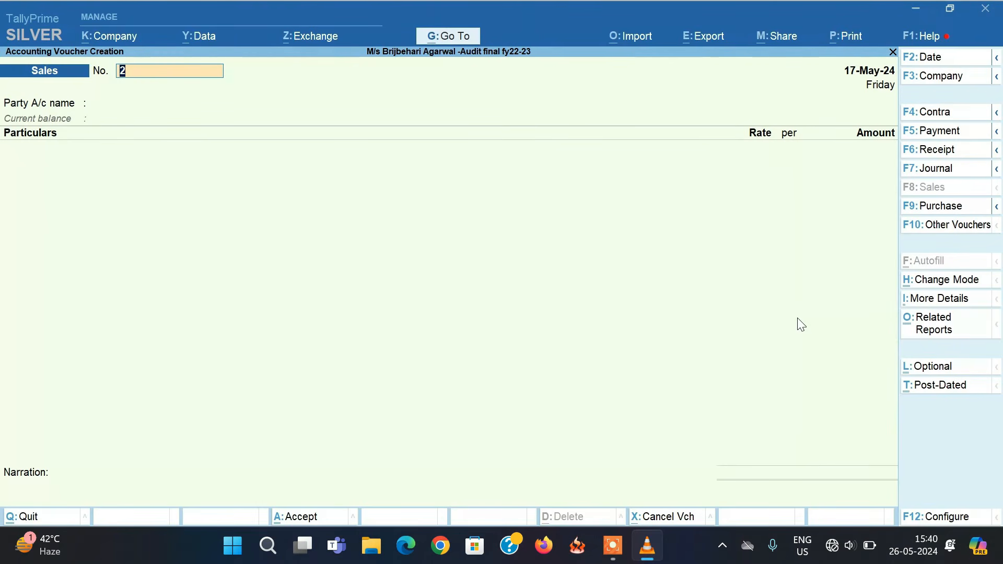